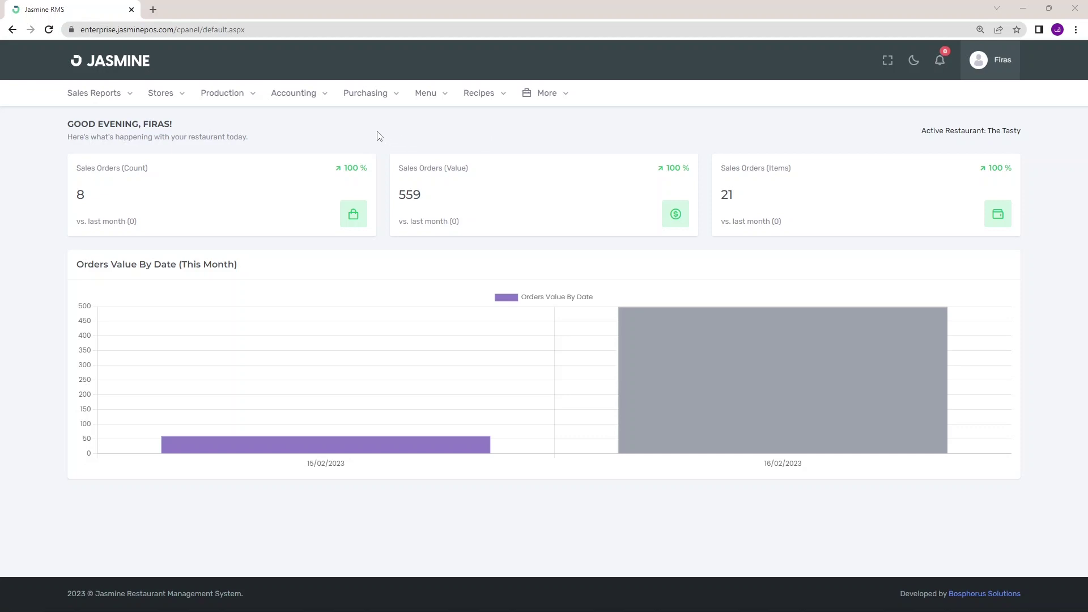
- Open the Delivery Companies page in the restaurant parameter settings
{"action": "left_click", "coordinate": [120, 63]}
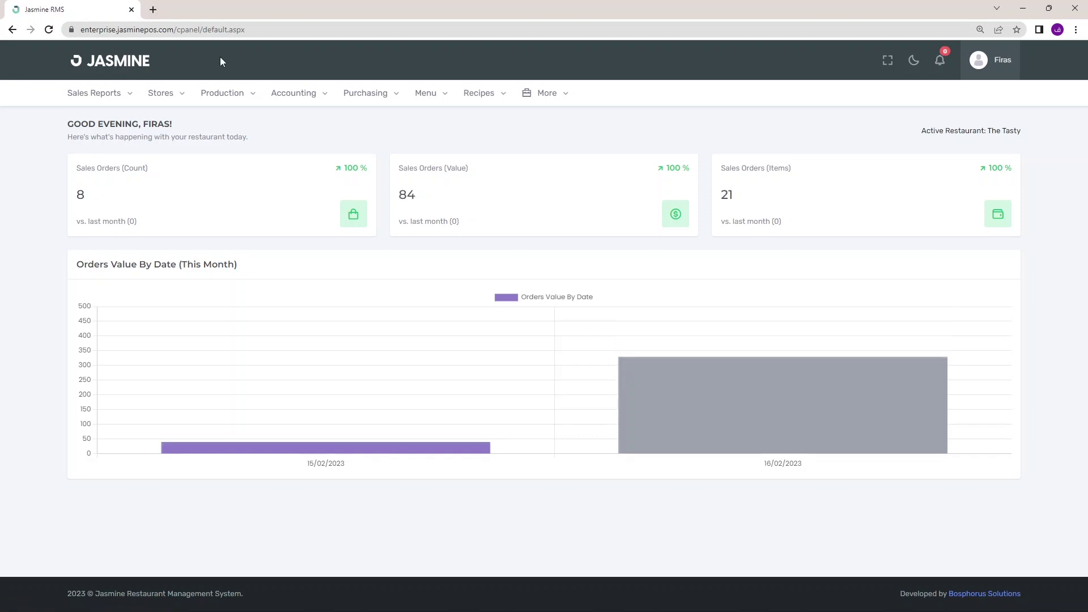
{"action": "left_click", "coordinate": [558, 94]}
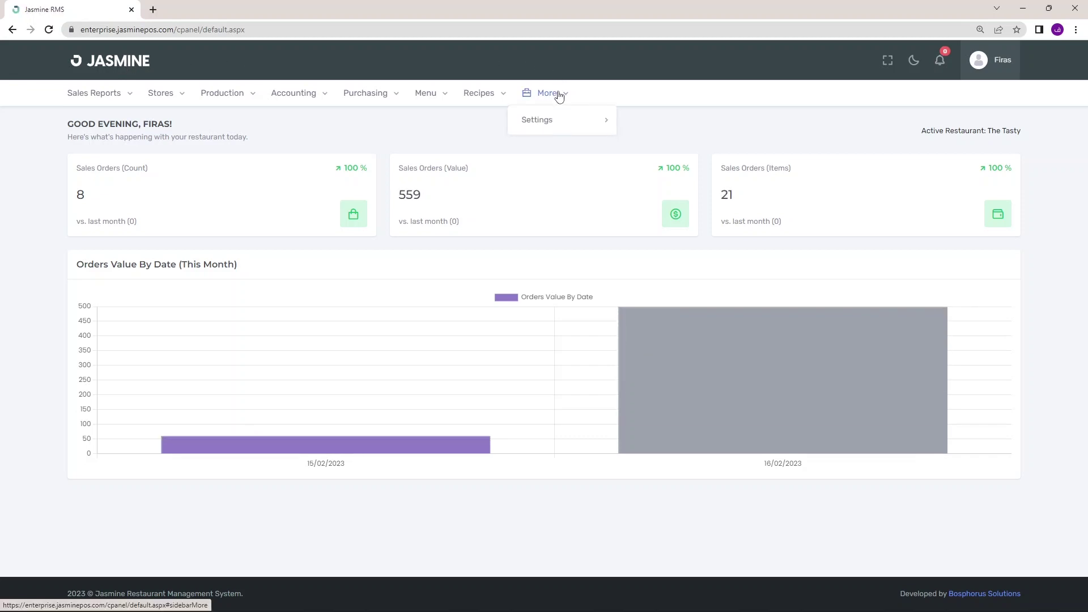
{"action": "mouse_move", "coordinate": [559, 122]}
{"action": "mouse_move", "coordinate": [683, 135]}
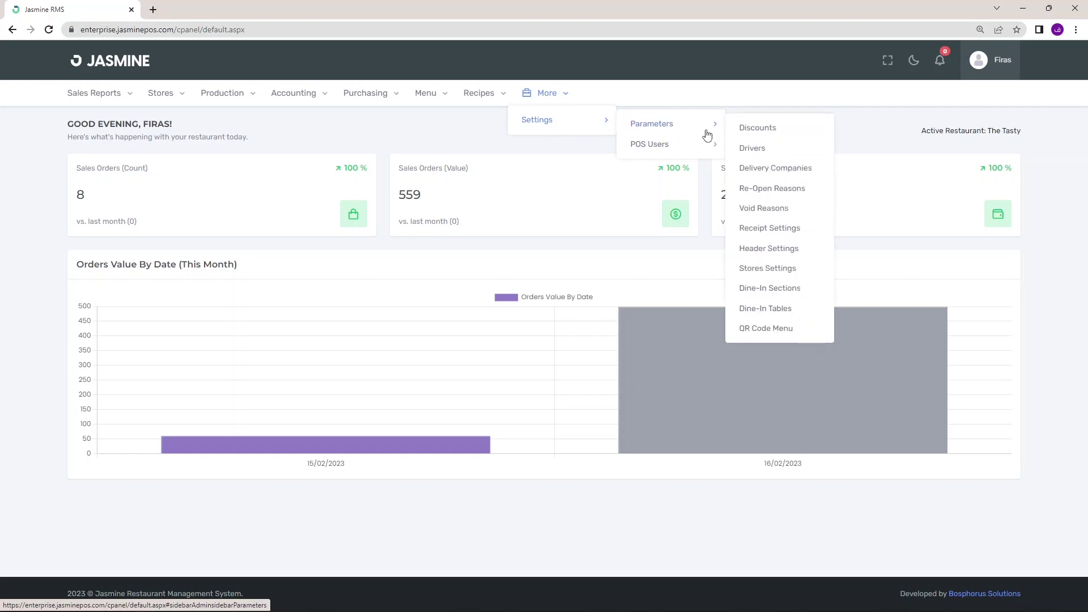
{"action": "left_click", "coordinate": [773, 170]}
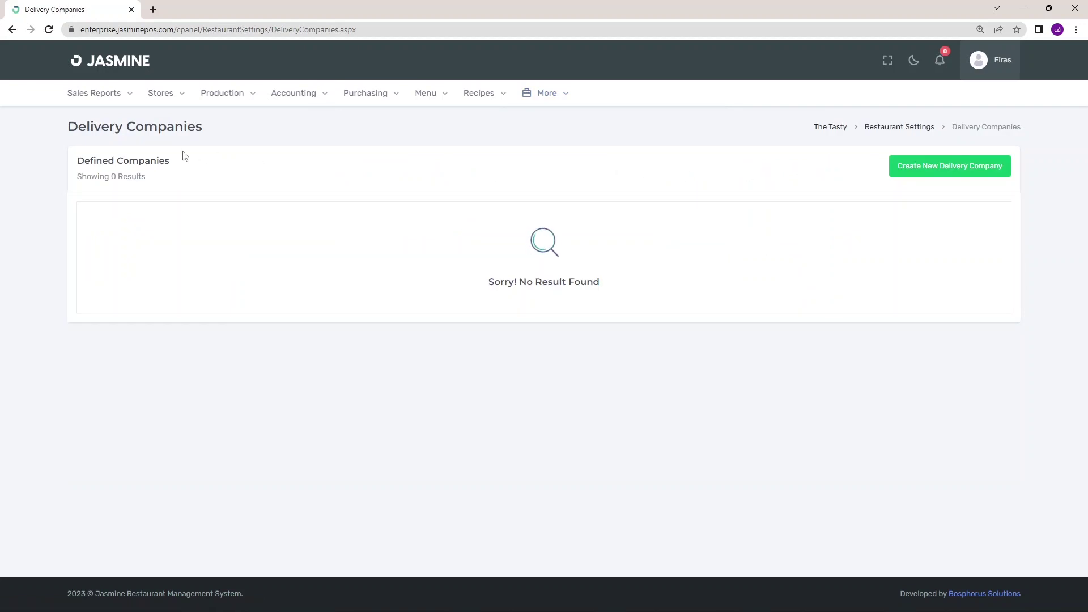
{"action": "left_click_drag", "start_coordinate": [66, 126], "coordinate": [216, 129]}
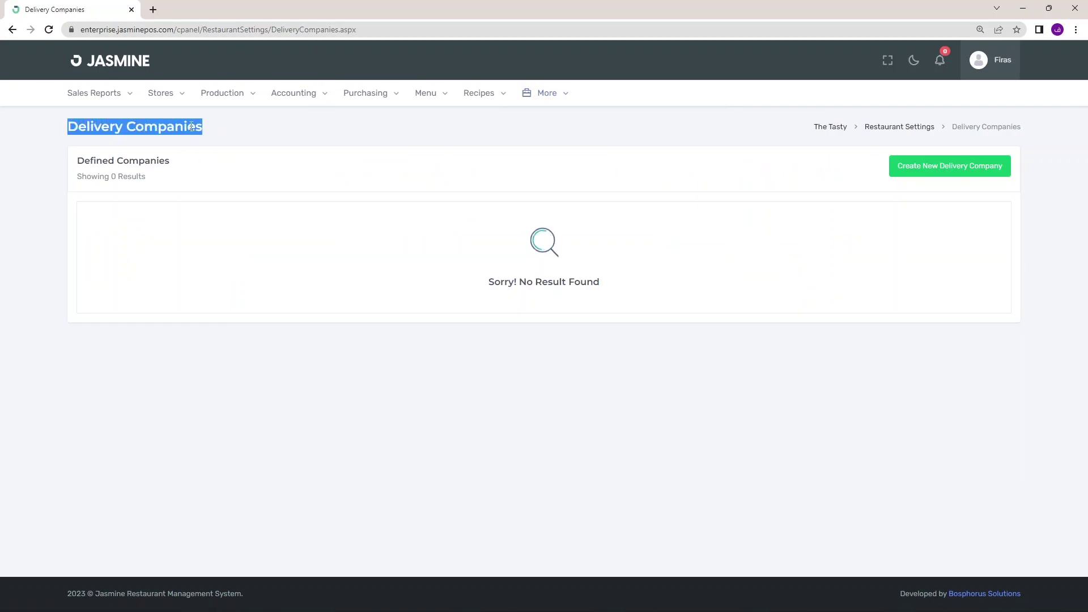
{"action": "left_click", "coordinate": [216, 129]}
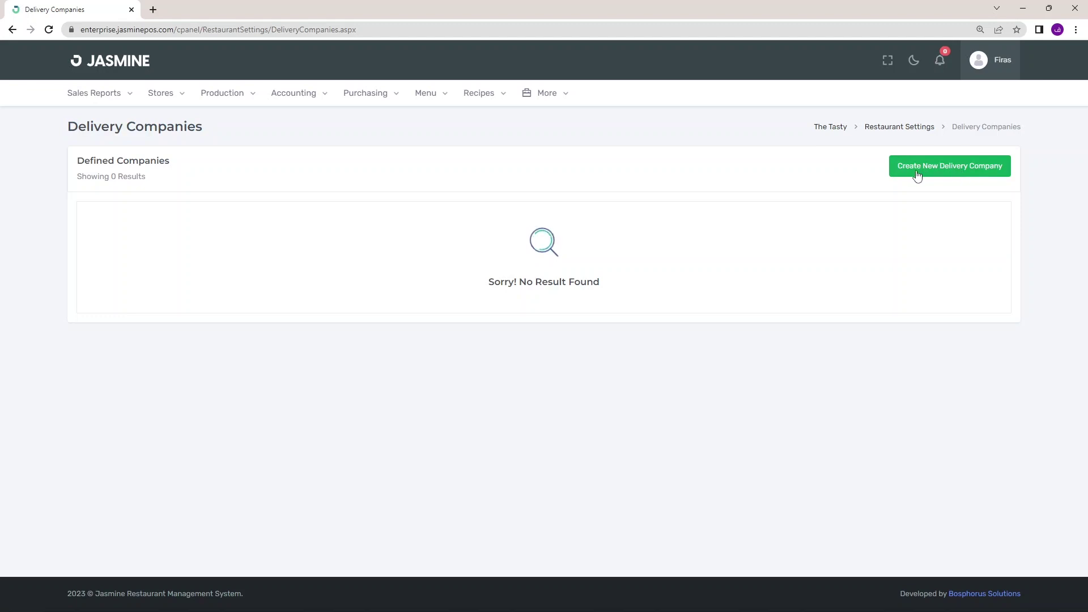
- Create a new delivery company named Talabat with a percentage of 19 and keep it active
{"action": "left_click", "coordinate": [952, 173]}
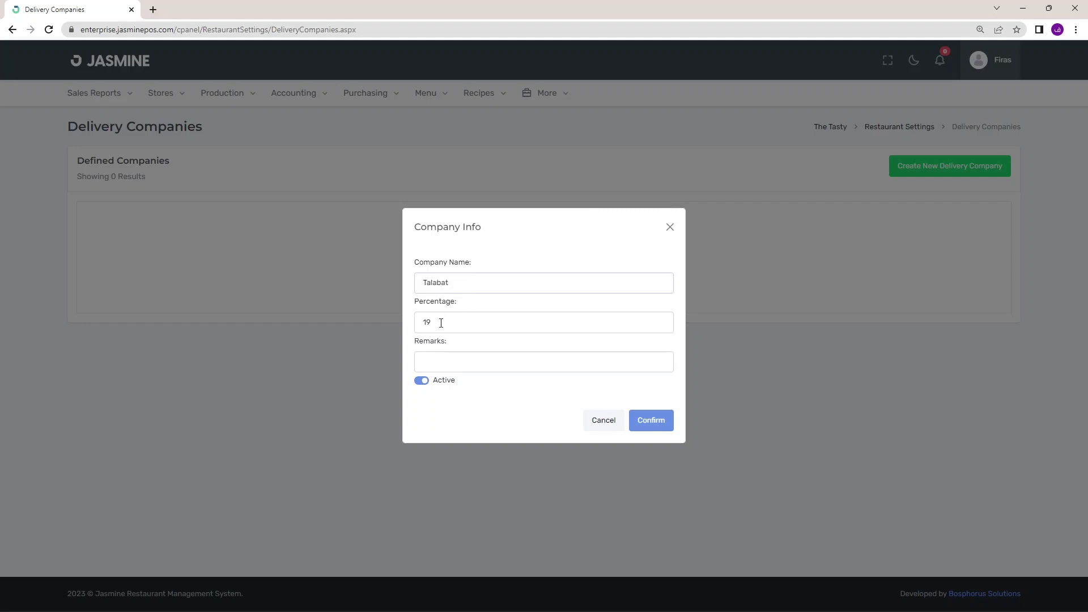
{"action": "left_click_drag", "start_coordinate": [441, 323], "coordinate": [422, 324]}
{"action": "left_click", "coordinate": [447, 329]}
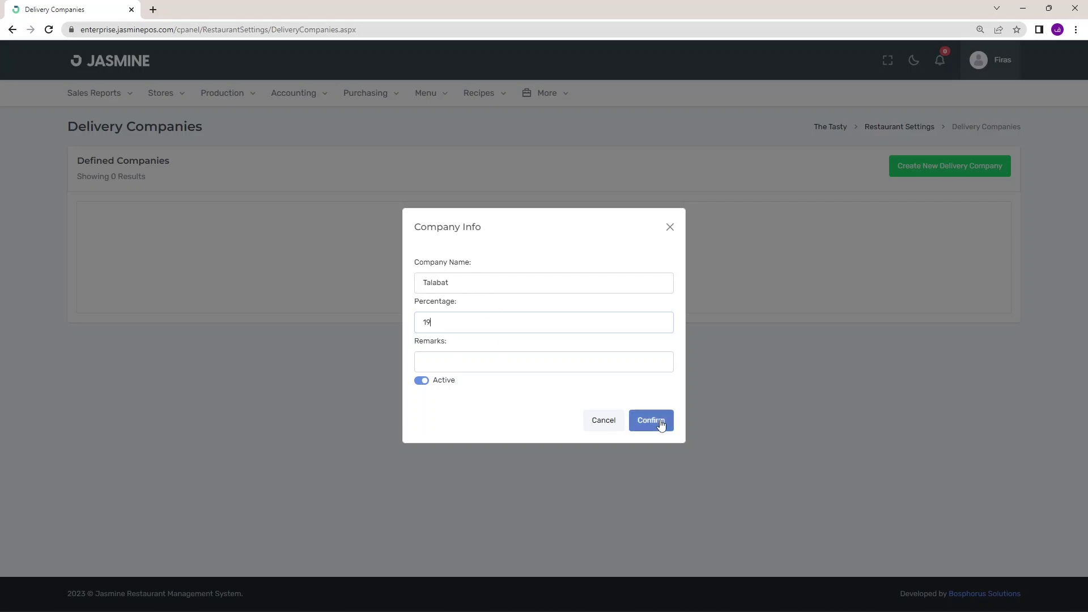
{"action": "left_click", "coordinate": [661, 425]}
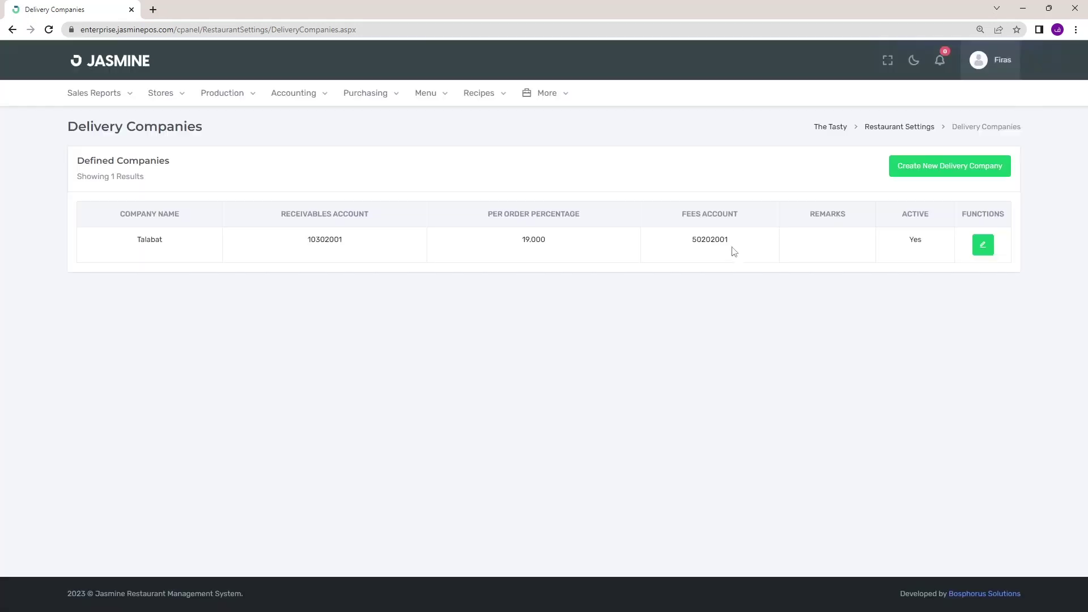
- Create another delivery company named Rafeeq with a percentage of 17
{"action": "left_click", "coordinate": [904, 167]}
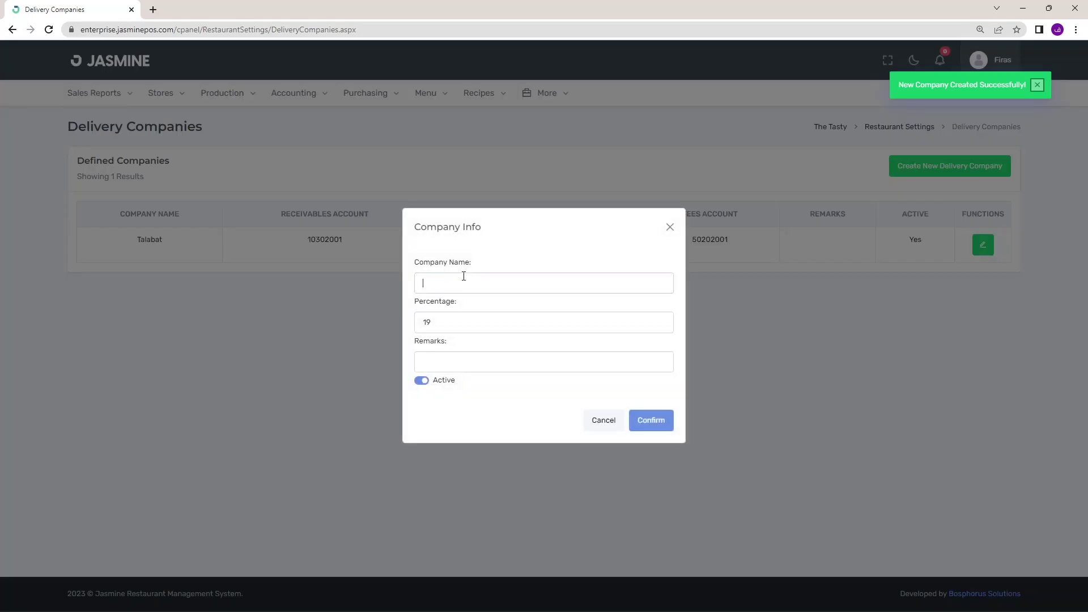
{"action": "type", "text": "Rafeeq"}
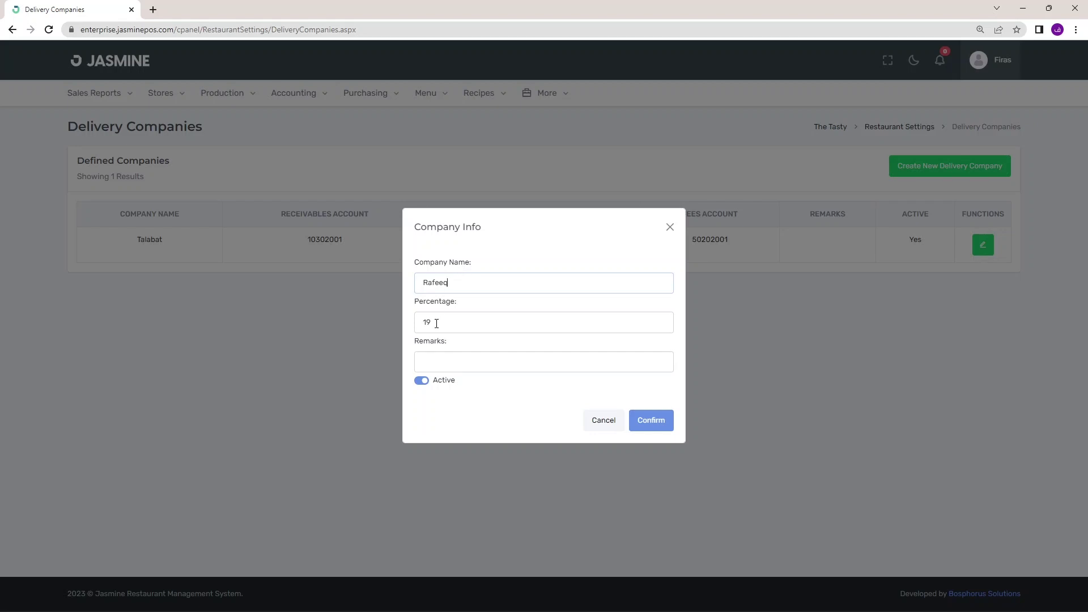
{"action": "left_click_drag", "start_coordinate": [437, 323], "coordinate": [416, 323]}
{"action": "type", "text": "1"}
{"action": "left_click", "coordinate": [652, 424]}
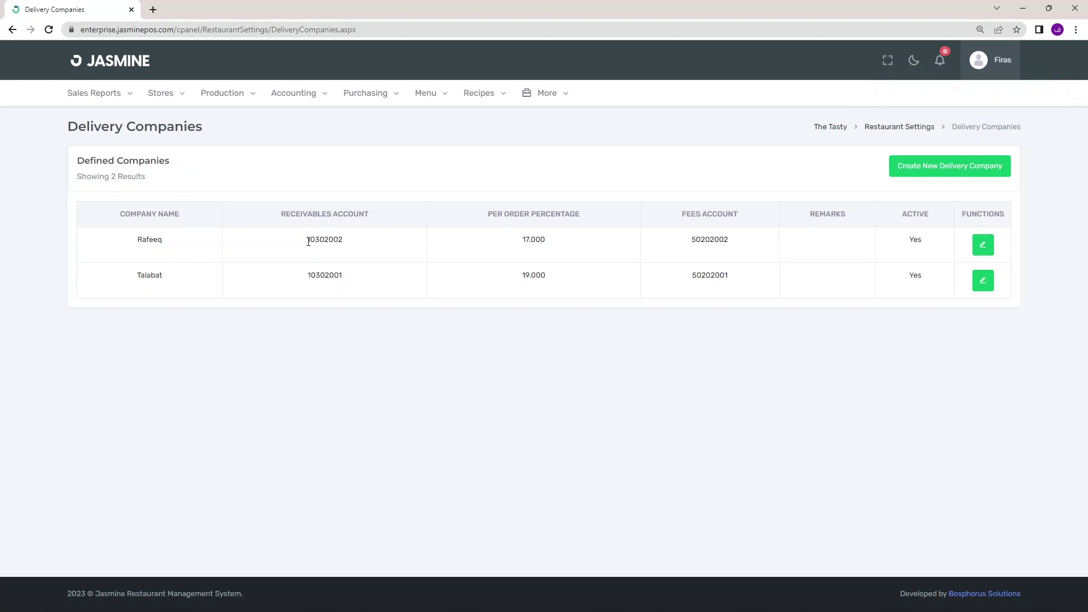
- Examine the receivables account and fees account assigned to each delivery company in the list
{"action": "left_click_drag", "start_coordinate": [309, 241], "coordinate": [353, 244]}
{"action": "left_click_drag", "start_coordinate": [310, 275], "coordinate": [360, 278]}
{"action": "left_click_drag", "start_coordinate": [281, 214], "coordinate": [369, 216]}
{"action": "double_click", "coordinate": [695, 214]}
{"action": "double_click", "coordinate": [720, 214]}
{"action": "double_click", "coordinate": [709, 239]}
{"action": "double_click", "coordinate": [706, 276]}
{"action": "double_click", "coordinate": [326, 244]}
{"action": "double_click", "coordinate": [326, 273]}
{"action": "left_click", "coordinate": [311, 276]}
{"action": "left_click_drag", "start_coordinate": [311, 278], "coordinate": [362, 282]}
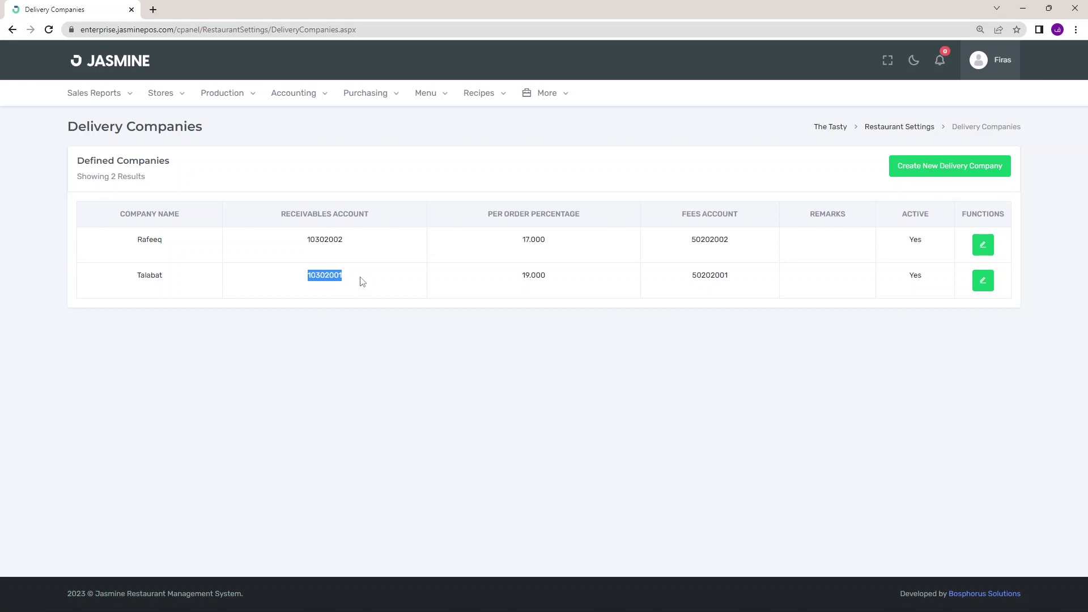
- Compare the receivables accounts and per-order percentages of Rafeeq and Talabat
{"action": "double_click", "coordinate": [151, 241]}
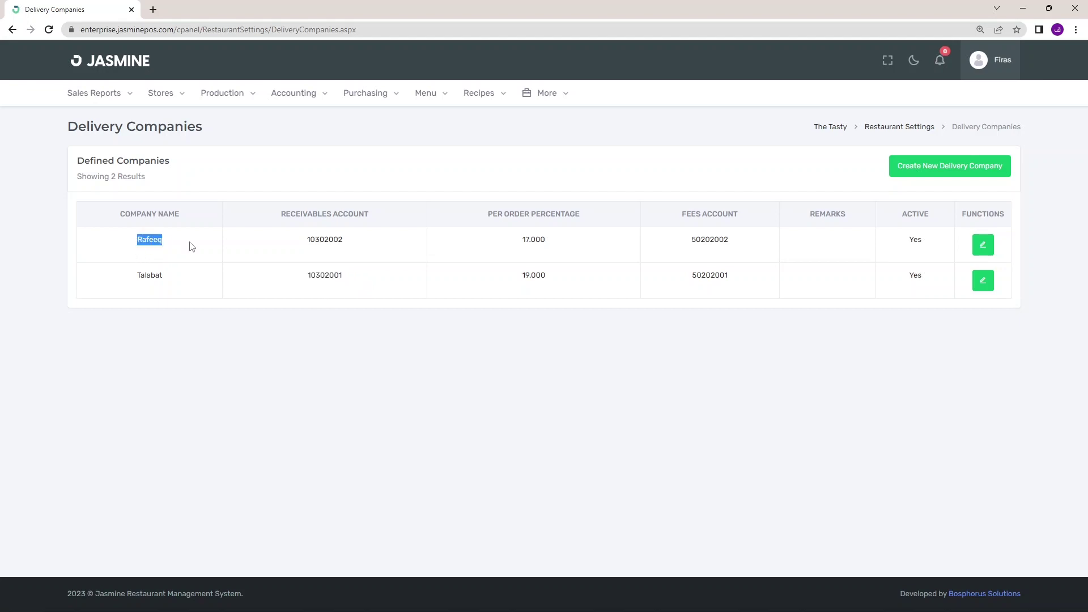
{"action": "double_click", "coordinate": [335, 241]}
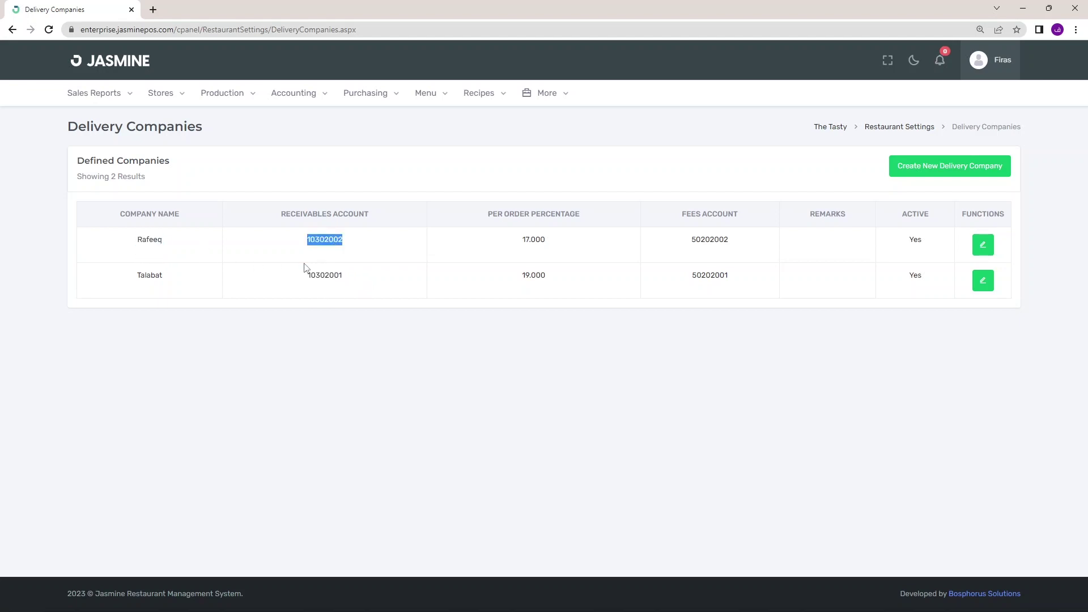
{"action": "left_click", "coordinate": [327, 241]}
{"action": "double_click", "coordinate": [326, 275]}
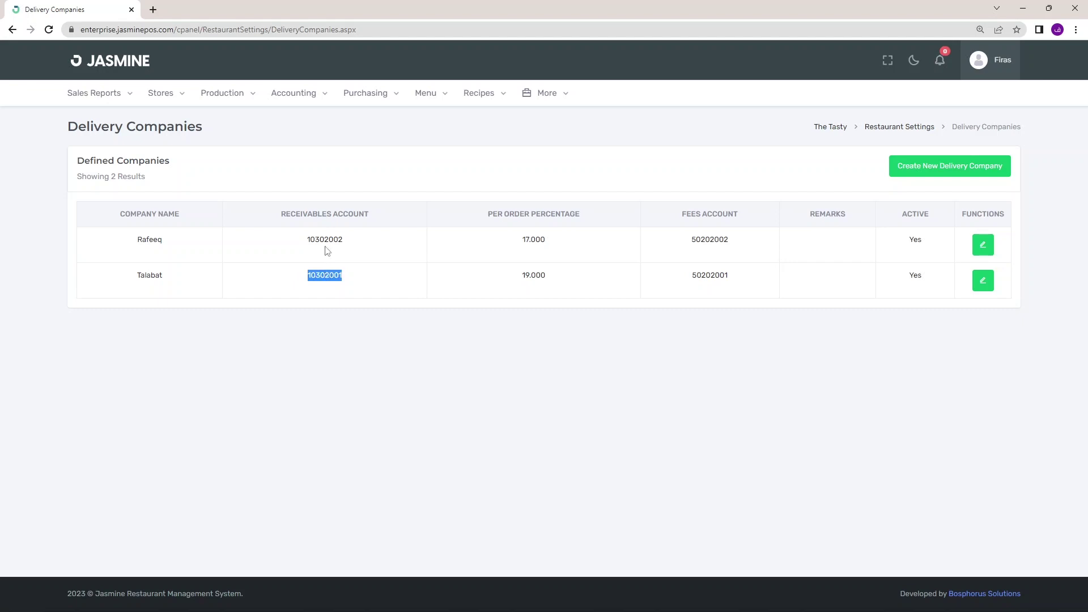
{"action": "left_click", "coordinate": [326, 240]}
{"action": "double_click", "coordinate": [325, 239]}
{"action": "left_click", "coordinate": [322, 274]}
{"action": "double_click", "coordinate": [326, 245]}
{"action": "double_click", "coordinate": [325, 282]}
{"action": "left_click_drag", "start_coordinate": [522, 239], "coordinate": [540, 240]}
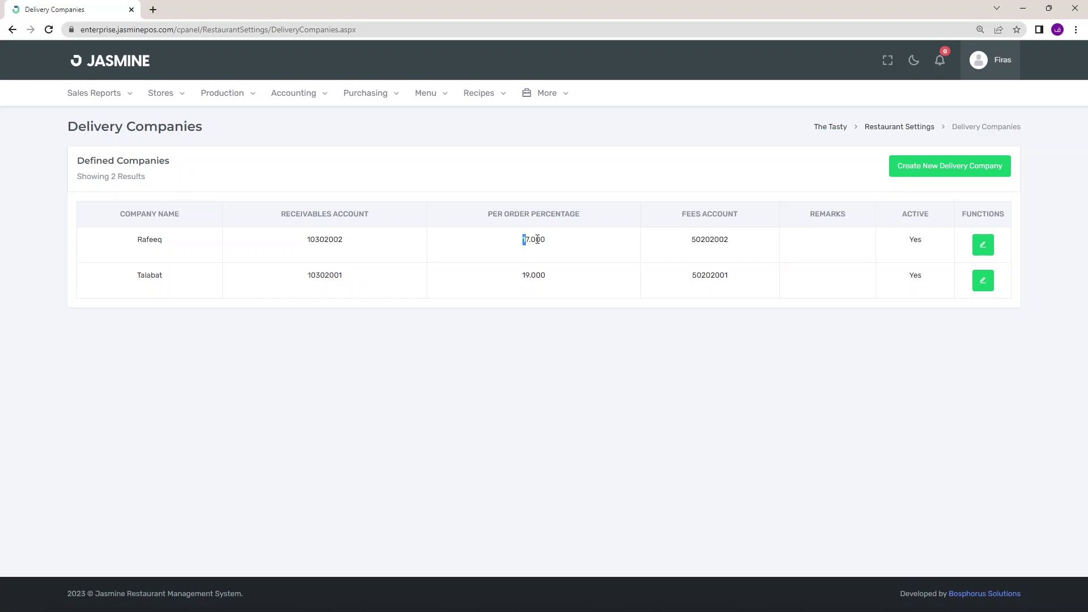
{"action": "left_click_drag", "start_coordinate": [523, 276], "coordinate": [548, 281]}
{"action": "left_click", "coordinate": [535, 279]}
- Check the fees accounts of both companies against their receivables accounts
{"action": "double_click", "coordinate": [331, 242]}
{"action": "double_click", "coordinate": [713, 240]}
{"action": "double_click", "coordinate": [703, 278]}
{"action": "double_click", "coordinate": [710, 240]}
{"action": "left_click", "coordinate": [702, 278]}
{"action": "double_click", "coordinate": [703, 278]}
{"action": "double_click", "coordinate": [323, 277]}
{"action": "double_click", "coordinate": [340, 240]}
{"action": "double_click", "coordinate": [322, 275]}
{"action": "double_click", "coordinate": [327, 244]}
{"action": "double_click", "coordinate": [327, 275]}
{"action": "left_click", "coordinate": [332, 241]}
- Set Rafeeq's per-order percentage to 18 and save the company info
{"action": "left_click", "coordinate": [982, 249]}
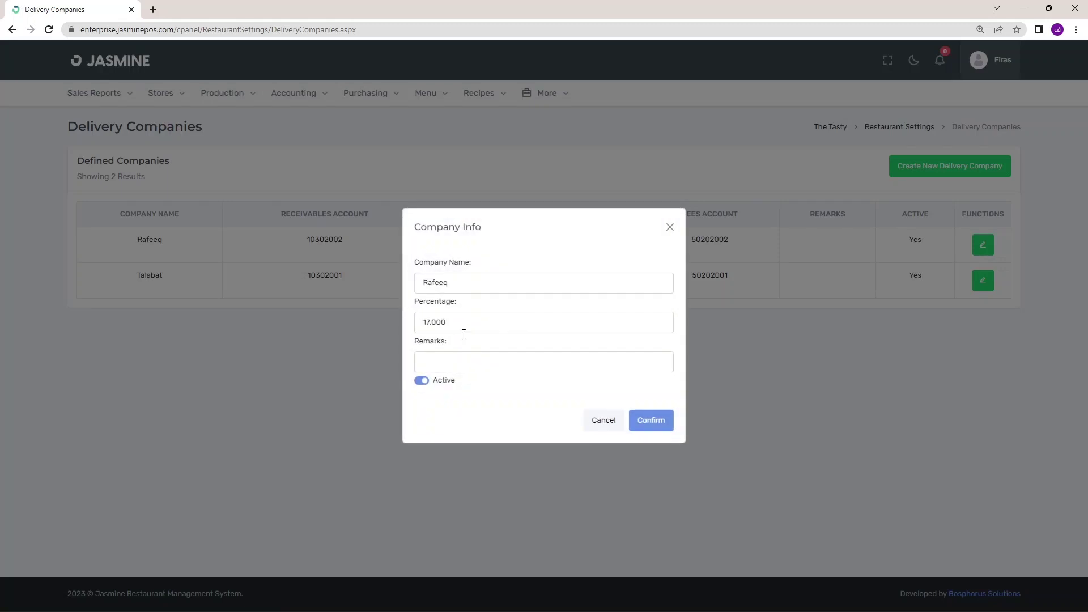
{"action": "left_click_drag", "start_coordinate": [448, 322], "coordinate": [399, 324]}
{"action": "type", "text": "18"}
{"action": "left_click", "coordinate": [645, 421]}
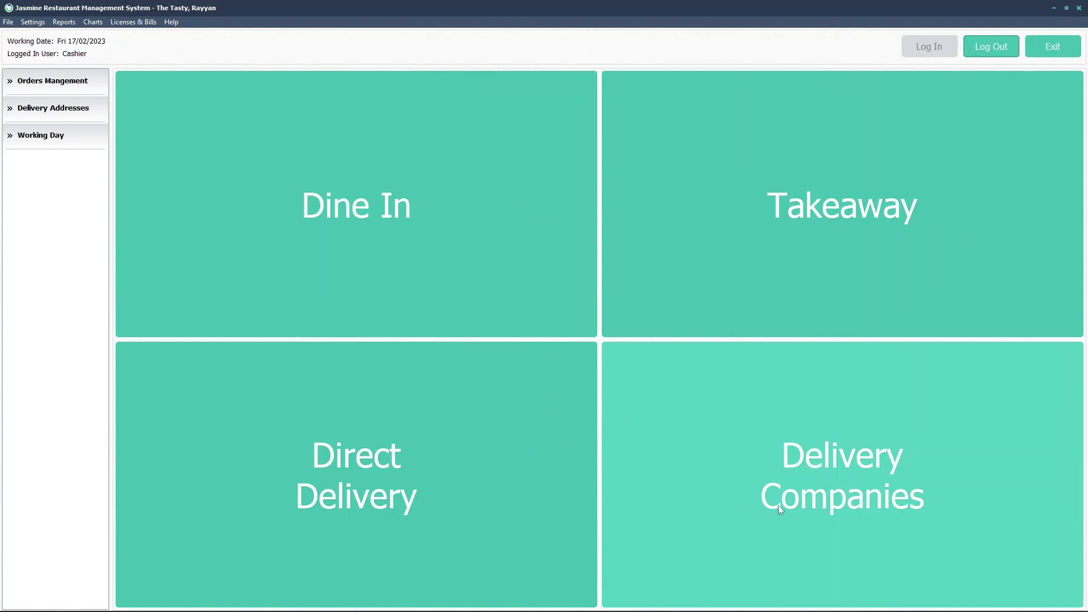
- In the Jasmine desktop POS, start a new delivery companies order for Talabat and enter its order reference number
{"action": "left_click", "coordinate": [821, 472]}
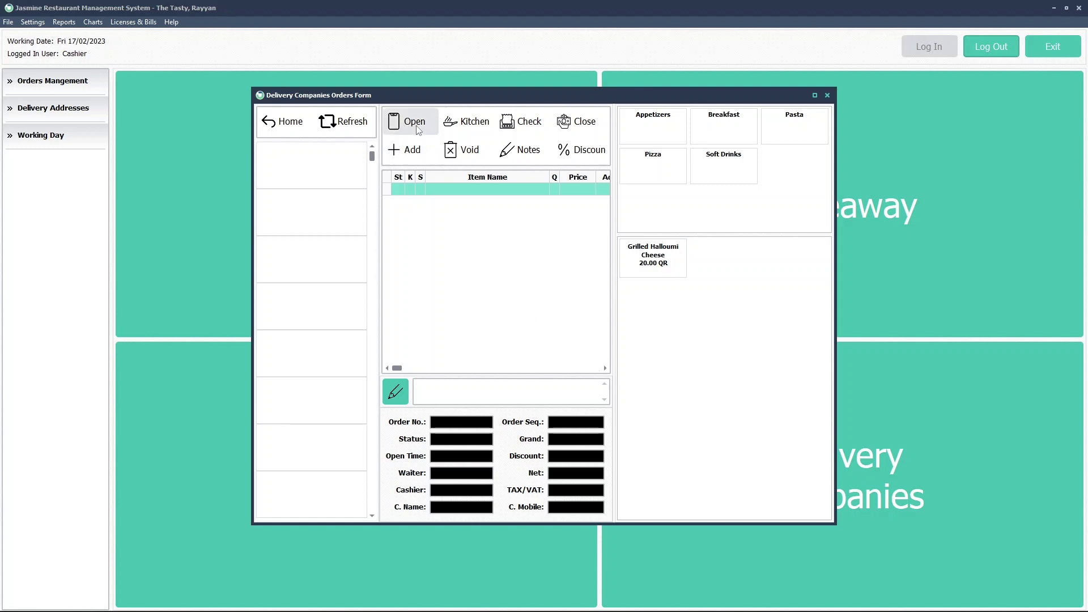
{"action": "left_click", "coordinate": [402, 130]}
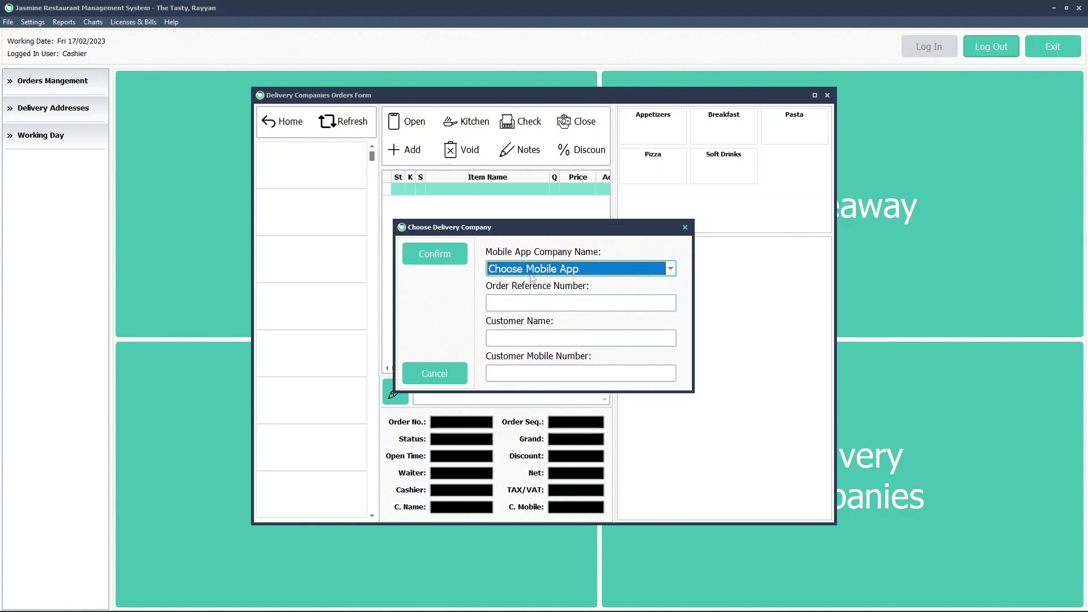
{"action": "left_click", "coordinate": [554, 272]}
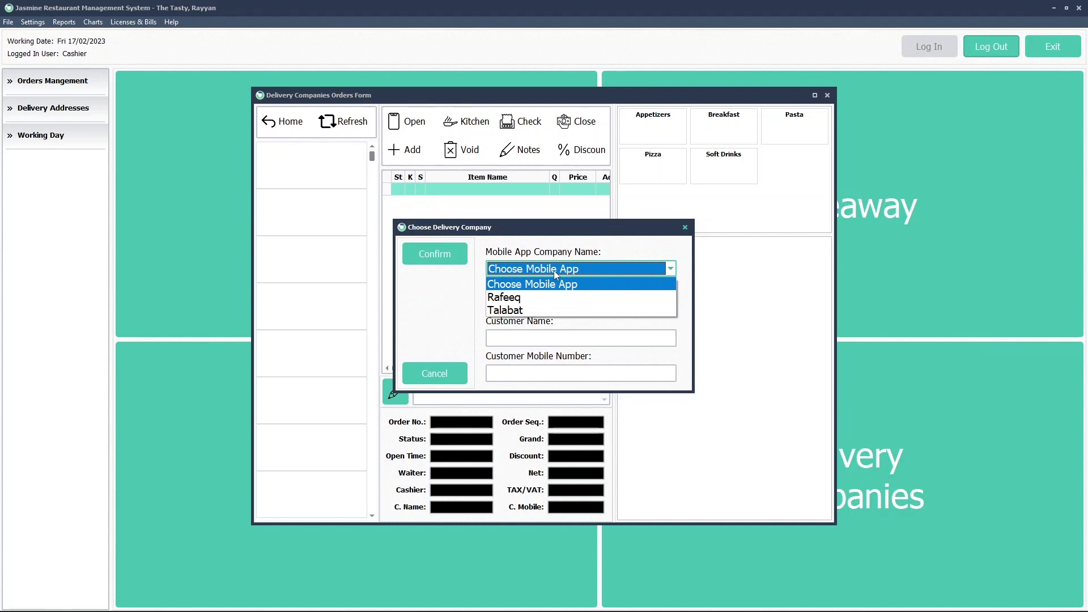
{"action": "left_click", "coordinate": [517, 310]}
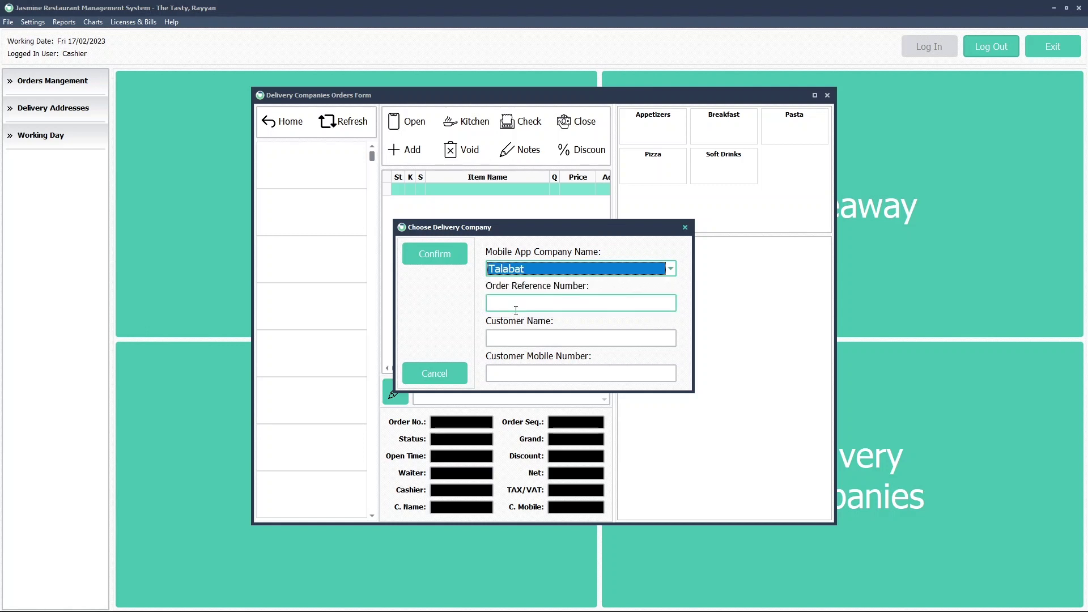
{"action": "left_click", "coordinate": [539, 305]}
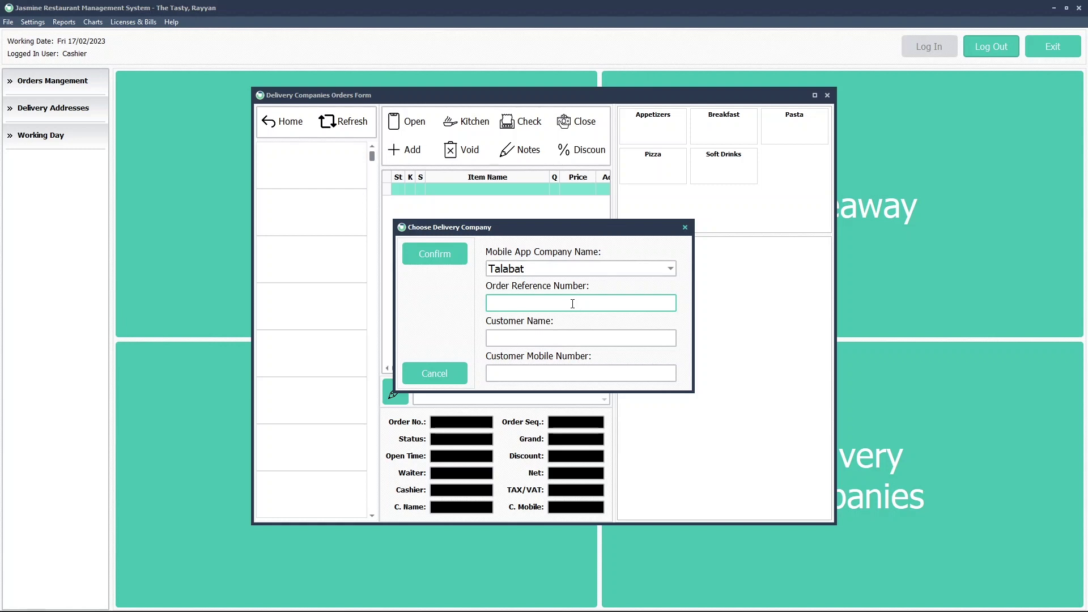
{"action": "type", "text": "12504874"}
- Examine the entered order reference number, both in full and its last four digits
{"action": "left_click_drag", "start_coordinate": [556, 302], "coordinate": [629, 302]}
{"action": "left_click", "coordinate": [564, 303]}
{"action": "left_click_drag", "start_coordinate": [564, 303], "coordinate": [621, 300]}
{"action": "left_click", "coordinate": [585, 302]}
{"action": "left_click", "coordinate": [594, 304]}
{"action": "left_click_drag", "start_coordinate": [583, 302], "coordinate": [617, 302]}
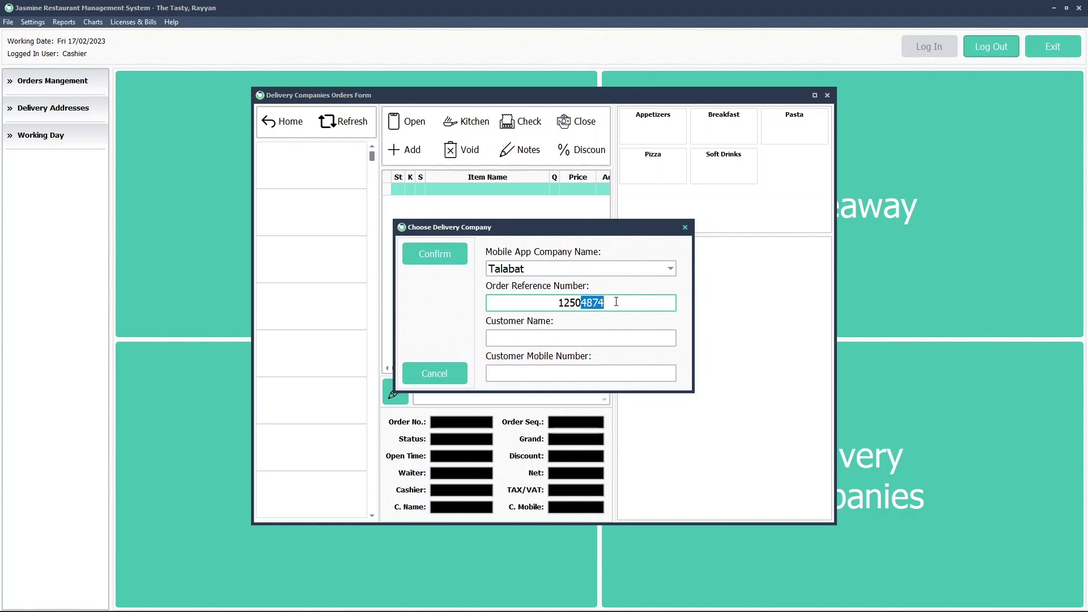
{"action": "left_click", "coordinate": [577, 307]}
{"action": "left_click_drag", "start_coordinate": [558, 303], "coordinate": [607, 303]}
{"action": "left_click", "coordinate": [581, 303]}
{"action": "left_click", "coordinate": [584, 302]}
{"action": "left_click", "coordinate": [595, 303]}
{"action": "left_click", "coordinate": [584, 304]}
{"action": "left_click_drag", "start_coordinate": [560, 303], "coordinate": [603, 304]}
{"action": "left_click", "coordinate": [587, 305]}
{"action": "left_click", "coordinate": [580, 303]}
{"action": "left_click_drag", "start_coordinate": [582, 303], "coordinate": [605, 303]}
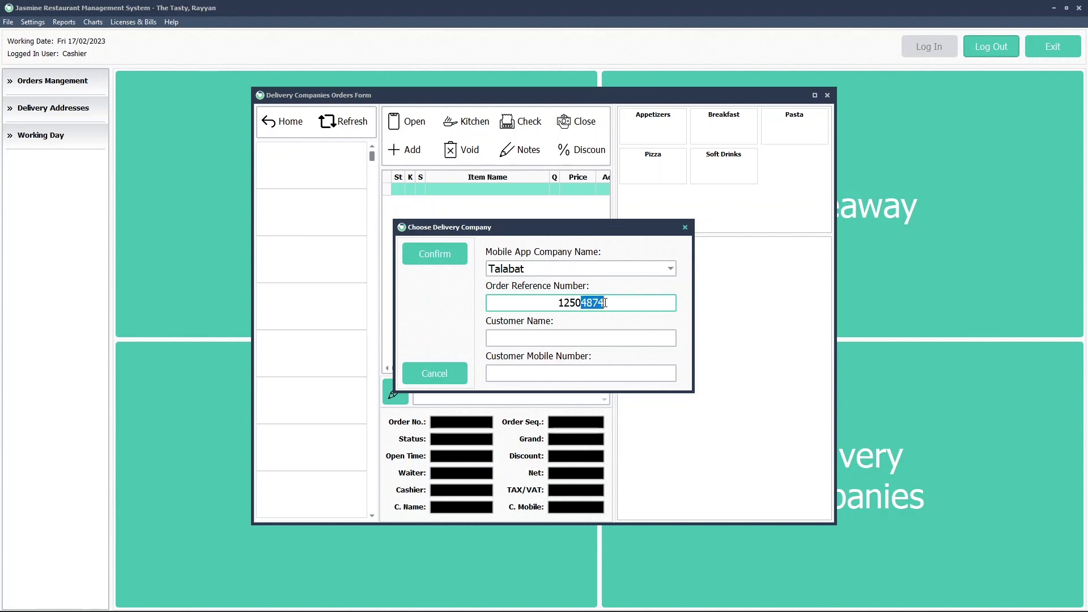
{"action": "left_click", "coordinate": [568, 305]}
{"action": "left_click_drag", "start_coordinate": [561, 302], "coordinate": [605, 303]}
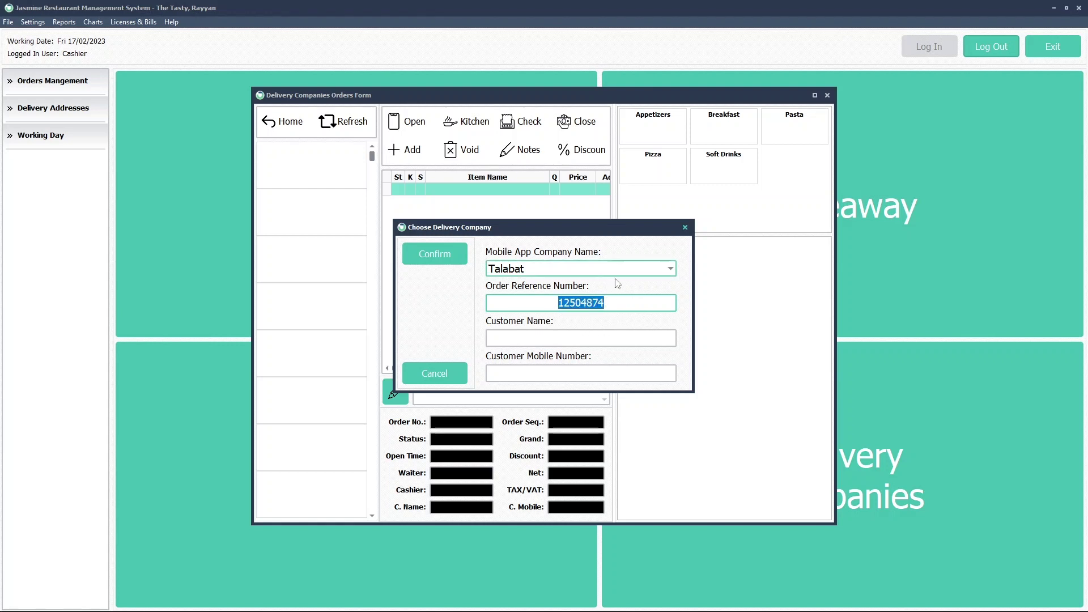
{"action": "left_click", "coordinate": [564, 305]}
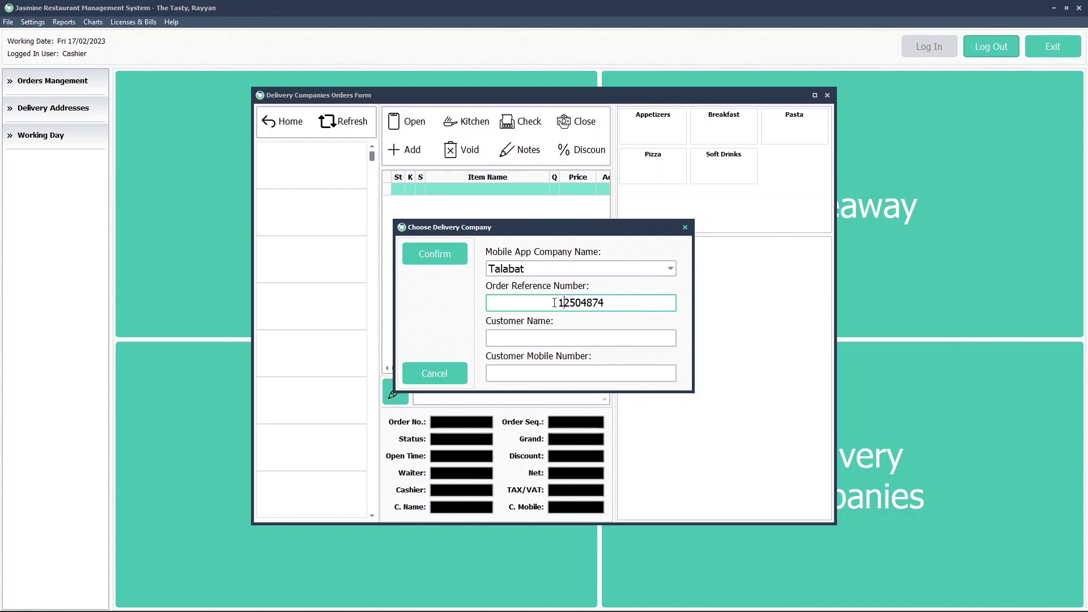
{"action": "double_click", "coordinate": [560, 303]}
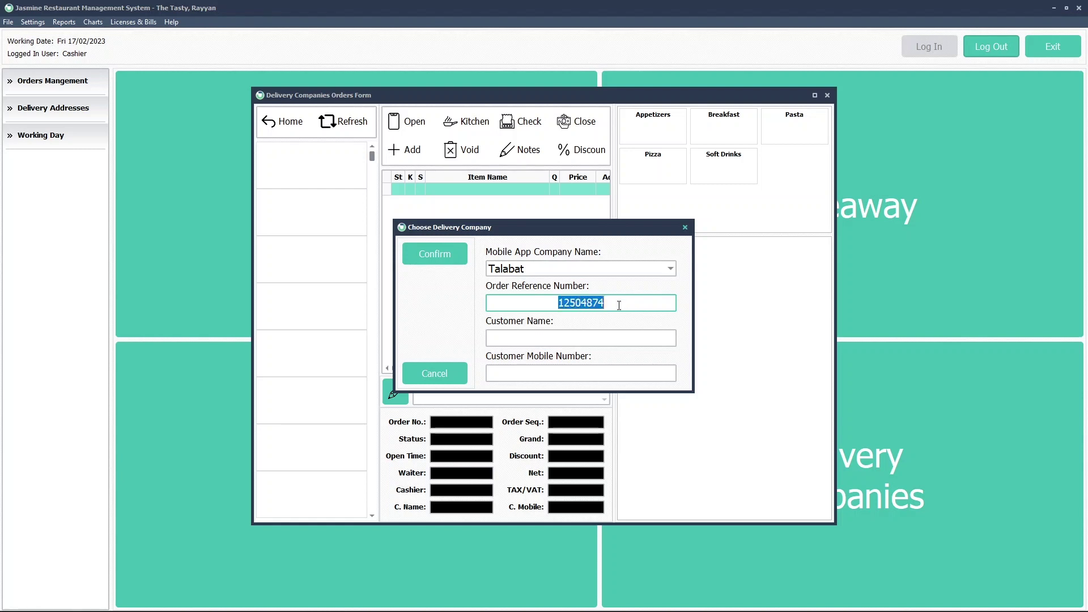
{"action": "left_click", "coordinate": [573, 304]}
{"action": "left_click_drag", "start_coordinate": [582, 302], "coordinate": [604, 303]}
{"action": "key", "text": "Right"}
- Enter the customer's name and mobile number for the Talabat order
{"action": "left_click", "coordinate": [582, 336]}
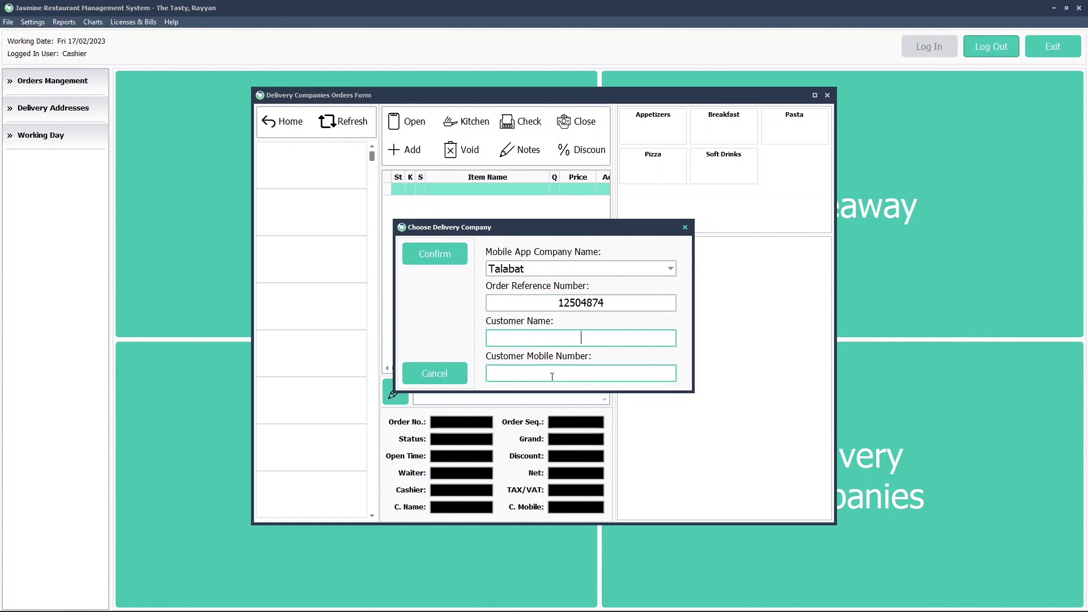
{"action": "key", "text": "Tab"}
{"action": "left_click", "coordinate": [560, 339]}
{"action": "left_click", "coordinate": [571, 371]}
{"action": "left_click", "coordinate": [583, 339]}
{"action": "type", "text": "iras"}
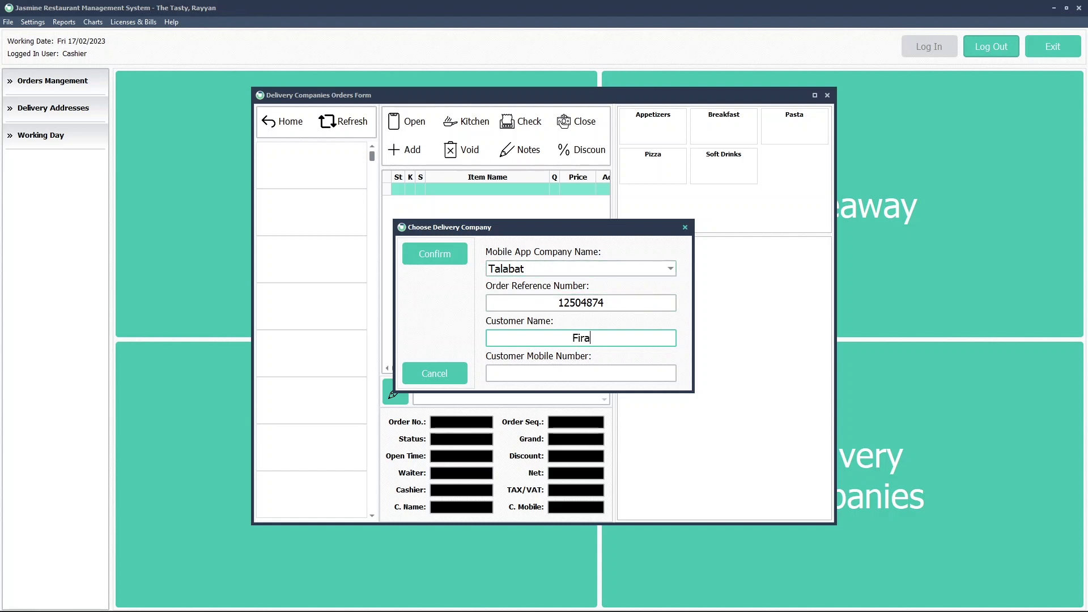
{"action": "key", "text": "Tab"}
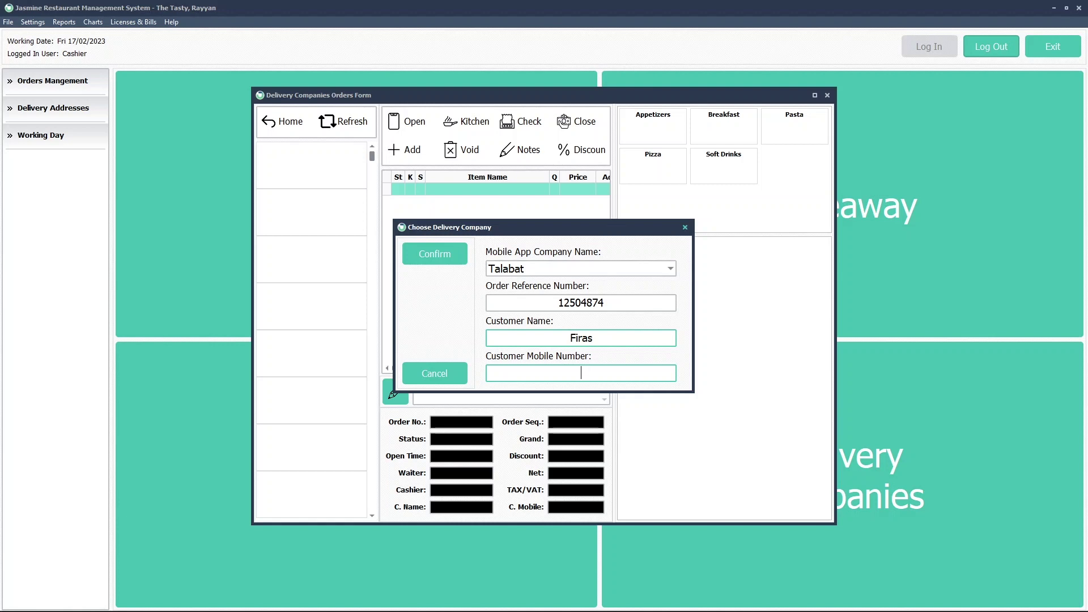
{"action": "type", "text": "44775511"}
- Review the customer name and mobile number entered for the order
{"action": "left_click_drag", "start_coordinate": [570, 336], "coordinate": [597, 337]}
{"action": "left_click", "coordinate": [563, 373]}
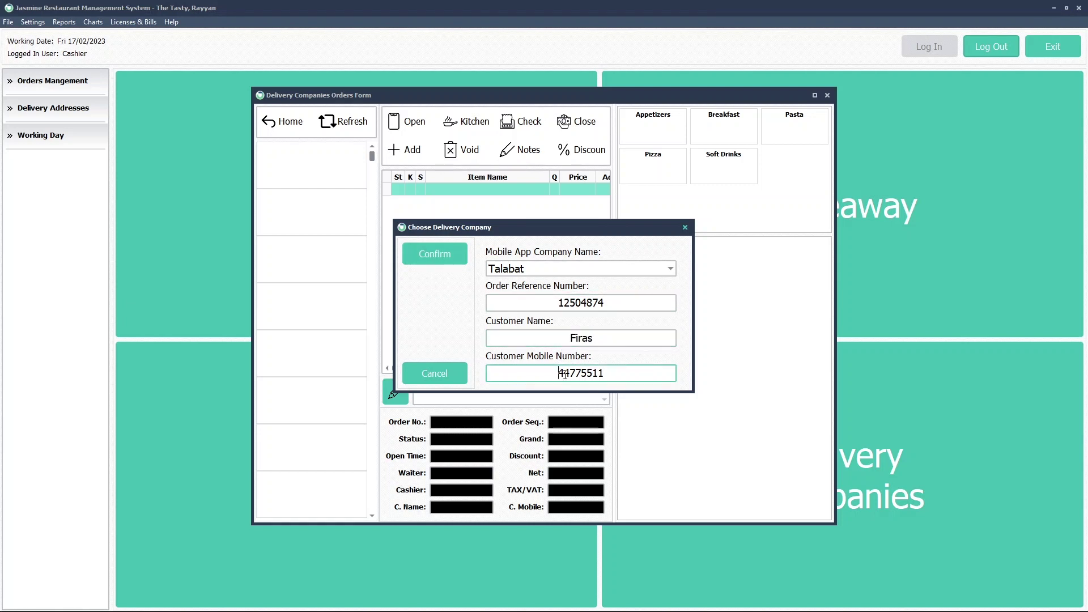
{"action": "double_click", "coordinate": [563, 373]}
{"action": "left_click", "coordinate": [582, 373]}
{"action": "left_click_drag", "start_coordinate": [561, 373], "coordinate": [603, 373]}
{"action": "left_click", "coordinate": [561, 373]}
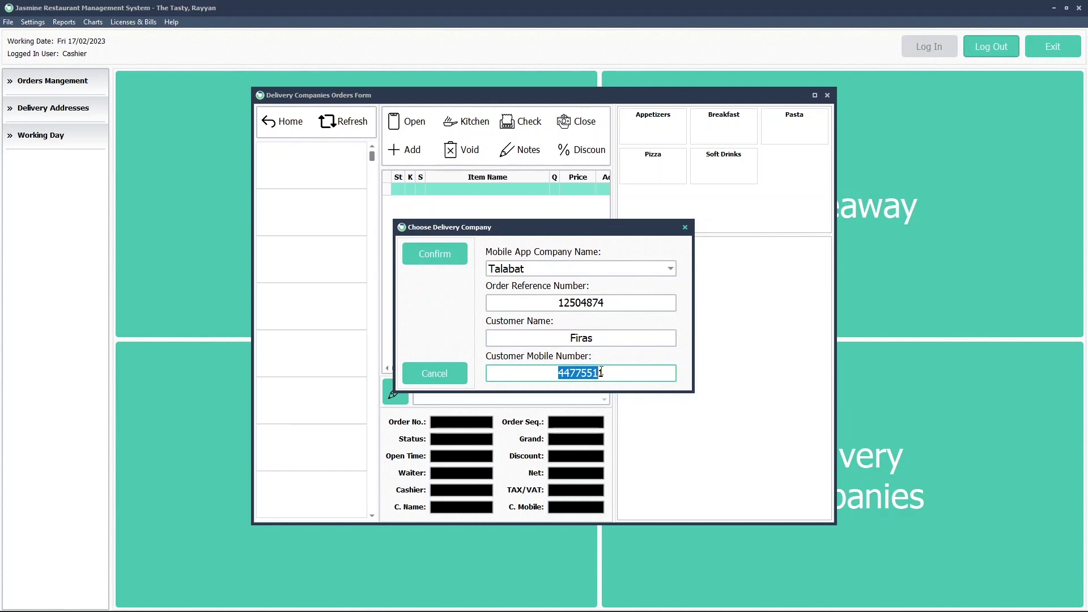
{"action": "left_click", "coordinate": [603, 373]}
{"action": "left_click", "coordinate": [589, 338]}
{"action": "double_click", "coordinate": [590, 337]}
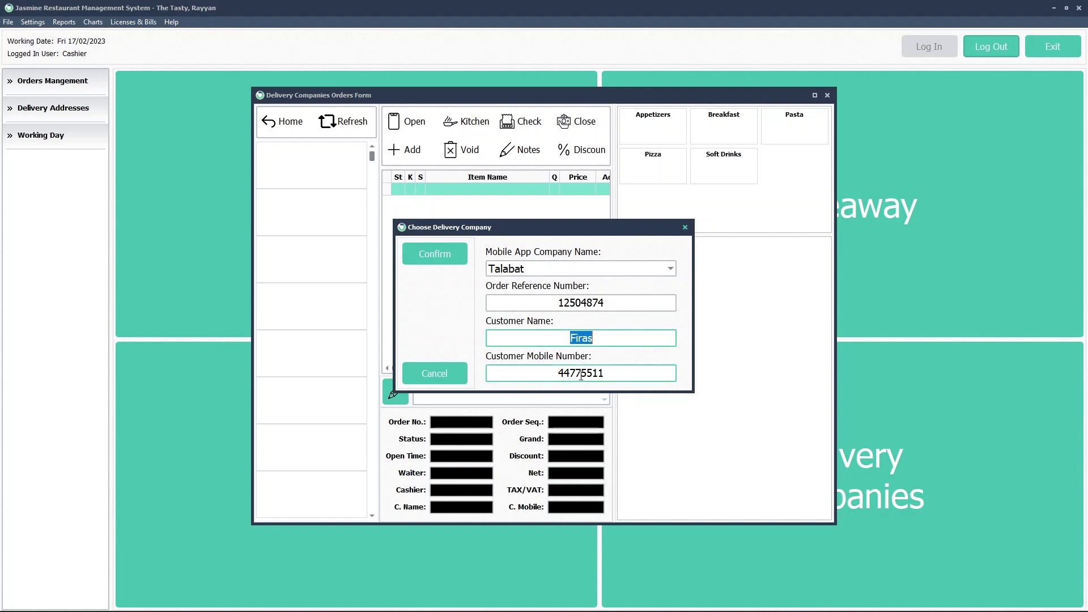
- Recheck the customer name and mobile number fields before confirming the Talabat order
{"action": "double_click", "coordinate": [592, 377]}
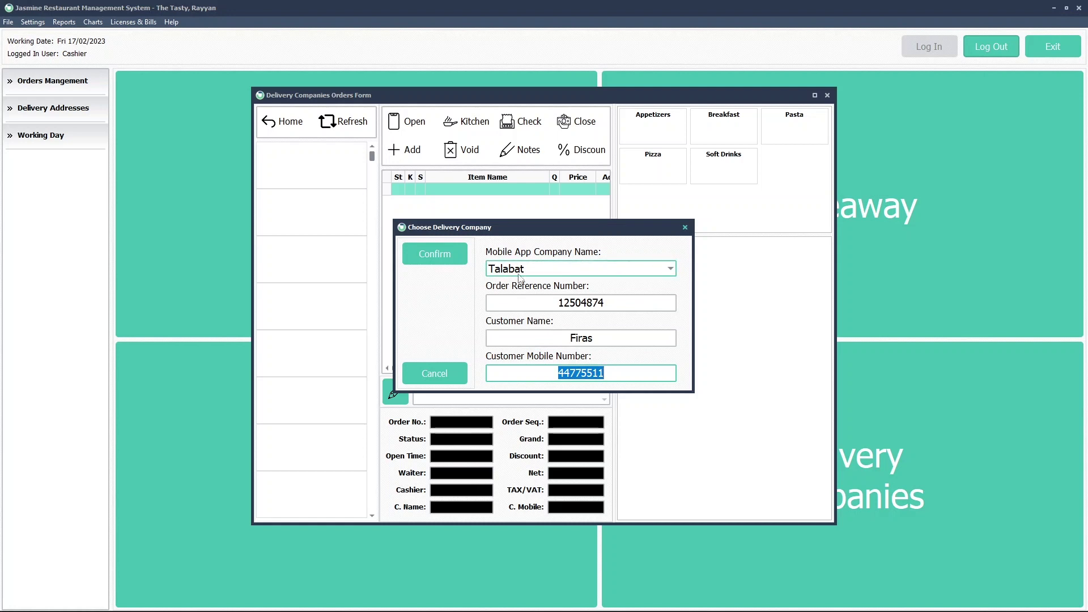
{"action": "left_click", "coordinate": [559, 343]}
{"action": "double_click", "coordinate": [581, 339]}
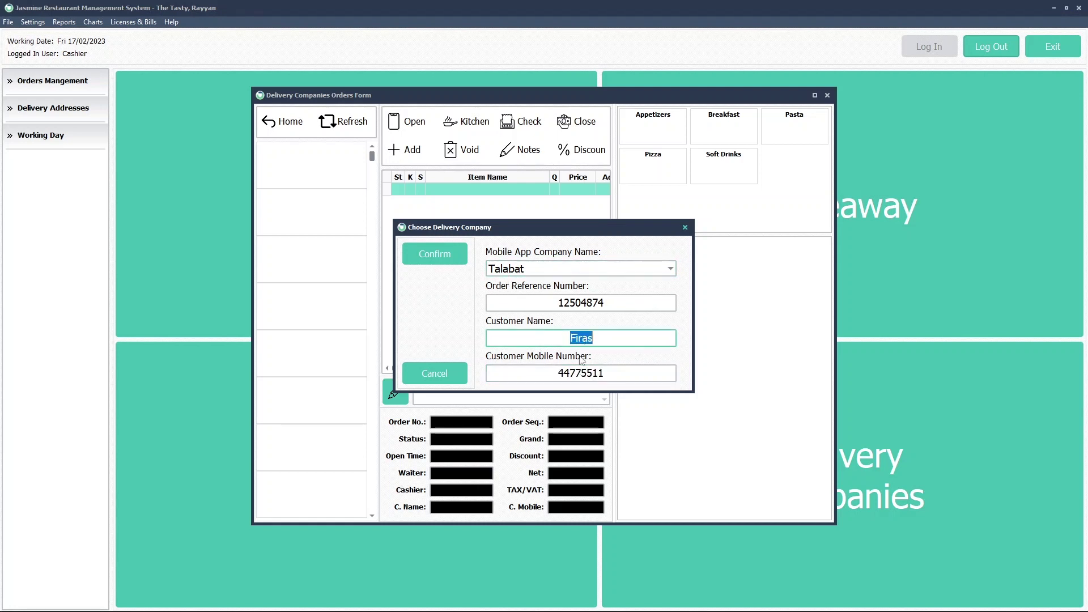
{"action": "left_click", "coordinate": [578, 373]}
{"action": "double_click", "coordinate": [582, 373]}
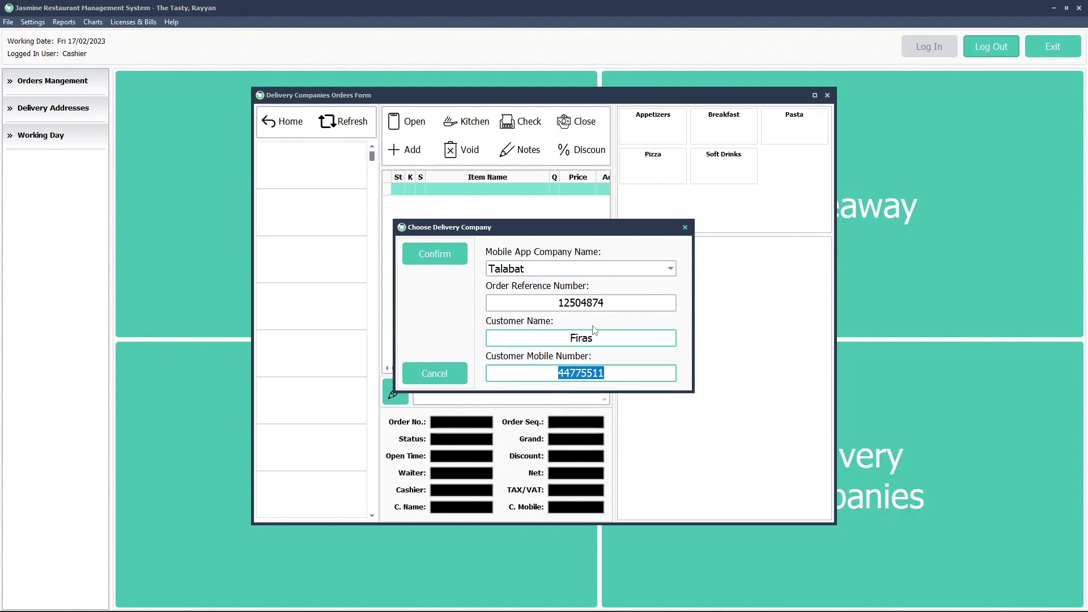
{"action": "double_click", "coordinate": [581, 338]}
{"action": "double_click", "coordinate": [576, 373]}
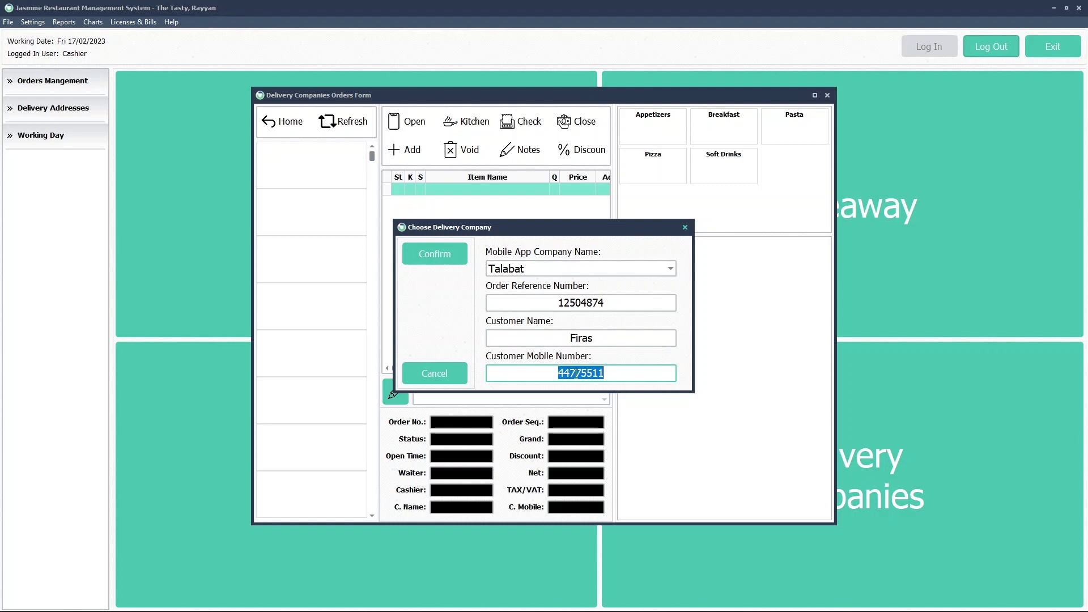
{"action": "left_click", "coordinate": [590, 338]}
{"action": "double_click", "coordinate": [590, 338]}
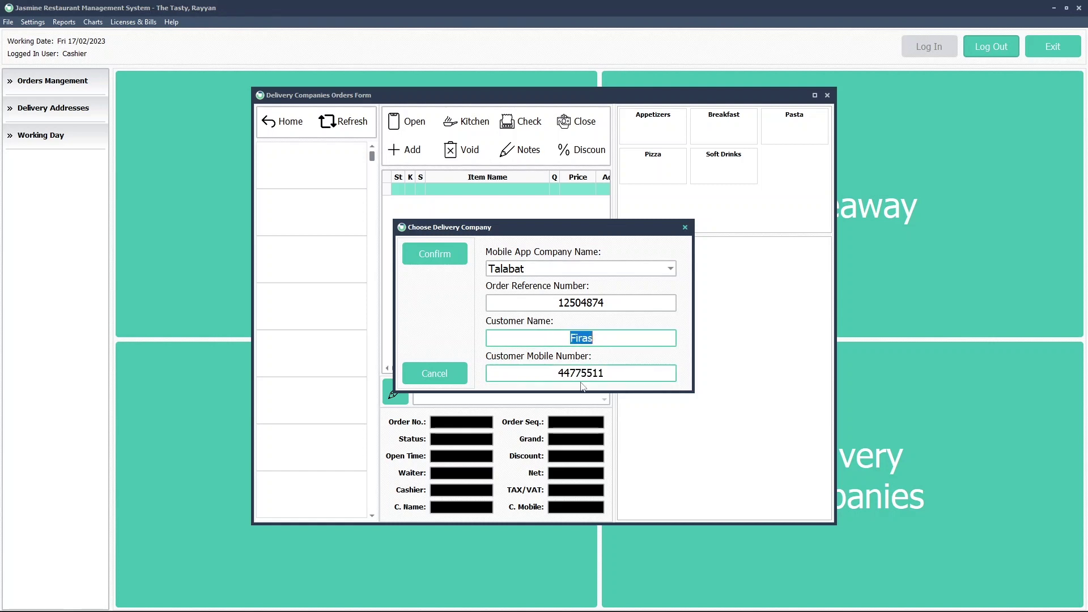
- Confirm the Talabat order details and add one Grilled Halloumi Cheese from Appetizers to the order
{"action": "left_click", "coordinate": [450, 254]}
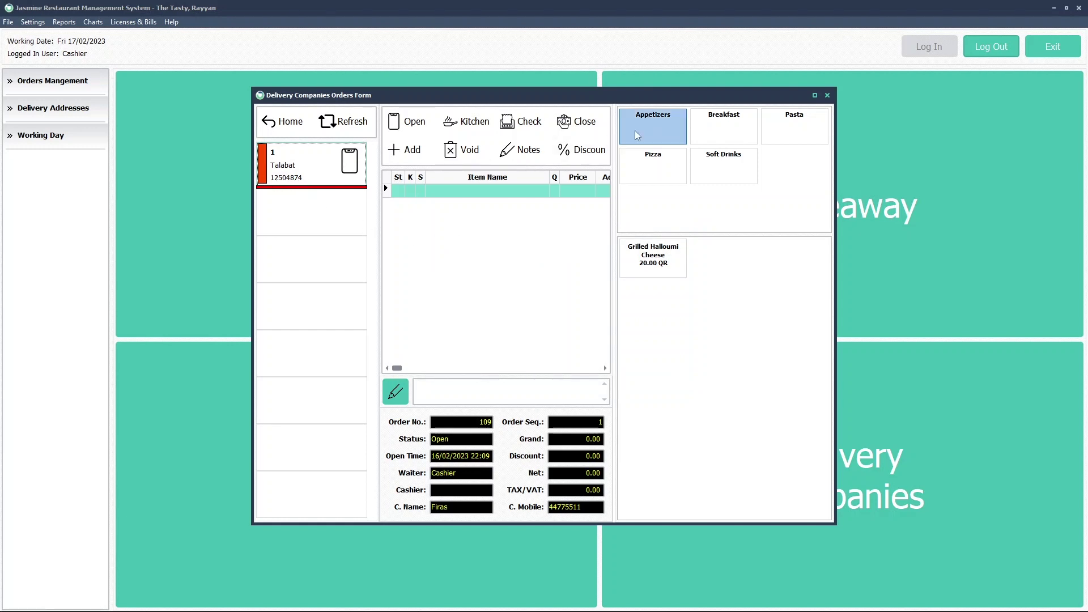
{"action": "left_click", "coordinate": [652, 128]}
{"action": "left_click", "coordinate": [628, 261]}
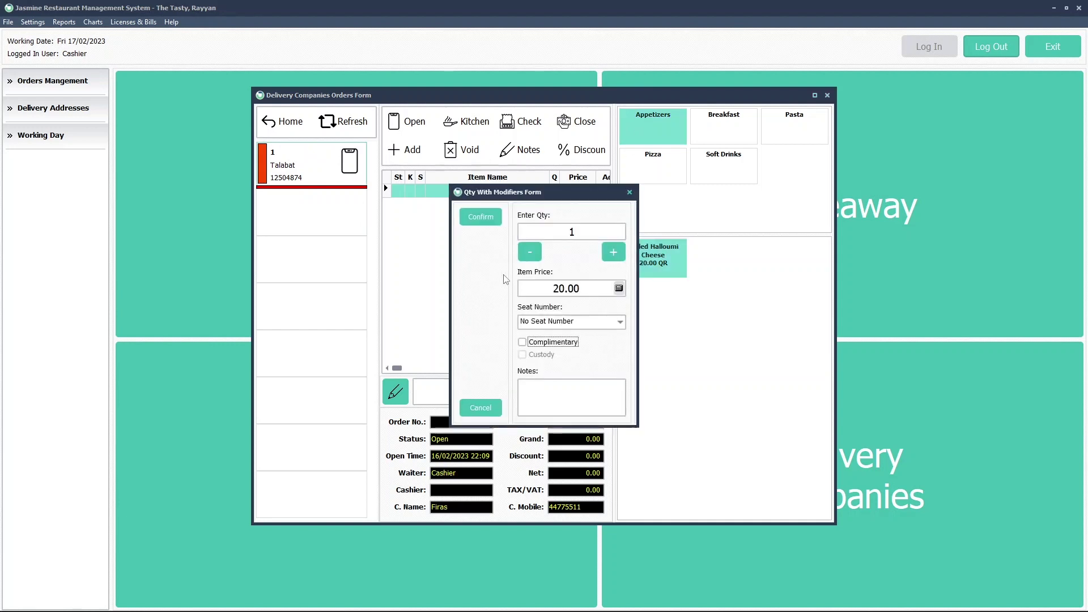
{"action": "left_click", "coordinate": [481, 218]}
- Add one Pasta with the White Sause modifier to the Talabat order
{"action": "left_click", "coordinate": [794, 128]}
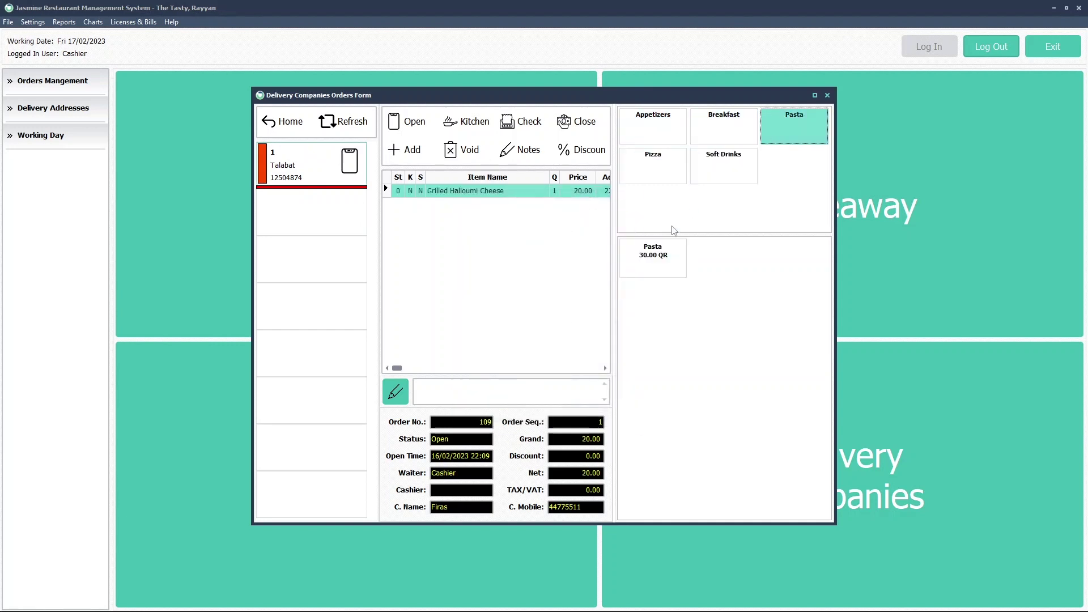
{"action": "left_click", "coordinate": [646, 259]}
{"action": "left_click", "coordinate": [570, 260]}
{"action": "left_click", "coordinate": [570, 259]}
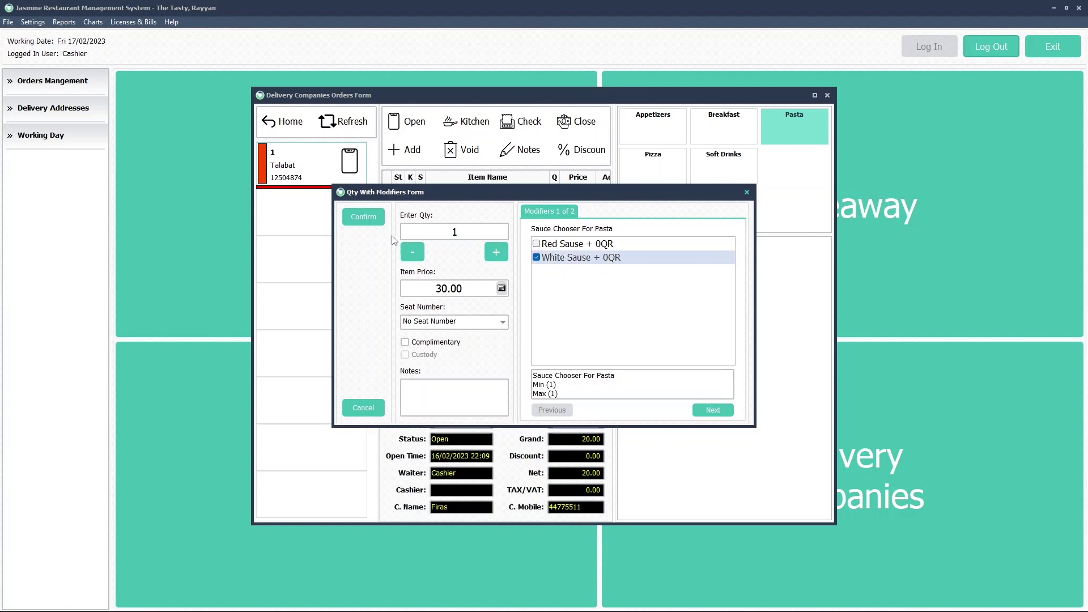
{"action": "left_click", "coordinate": [363, 217]}
- Add two Vegatable Pizza (Small) with the Extra Cheese modifier to the Talabat order
{"action": "left_click", "coordinate": [653, 164]}
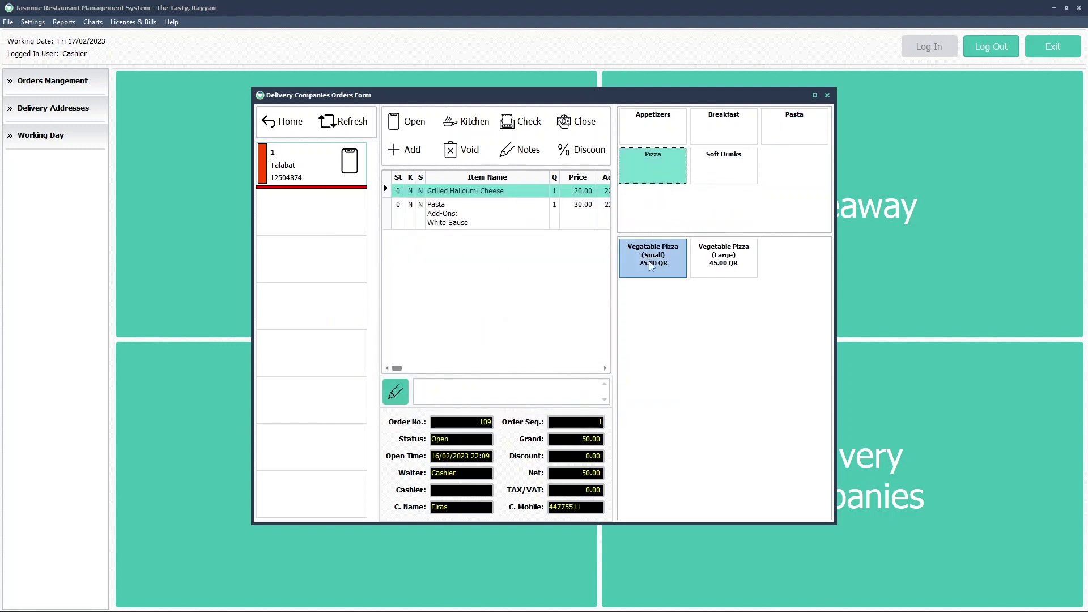
{"action": "left_click", "coordinate": [660, 274]}
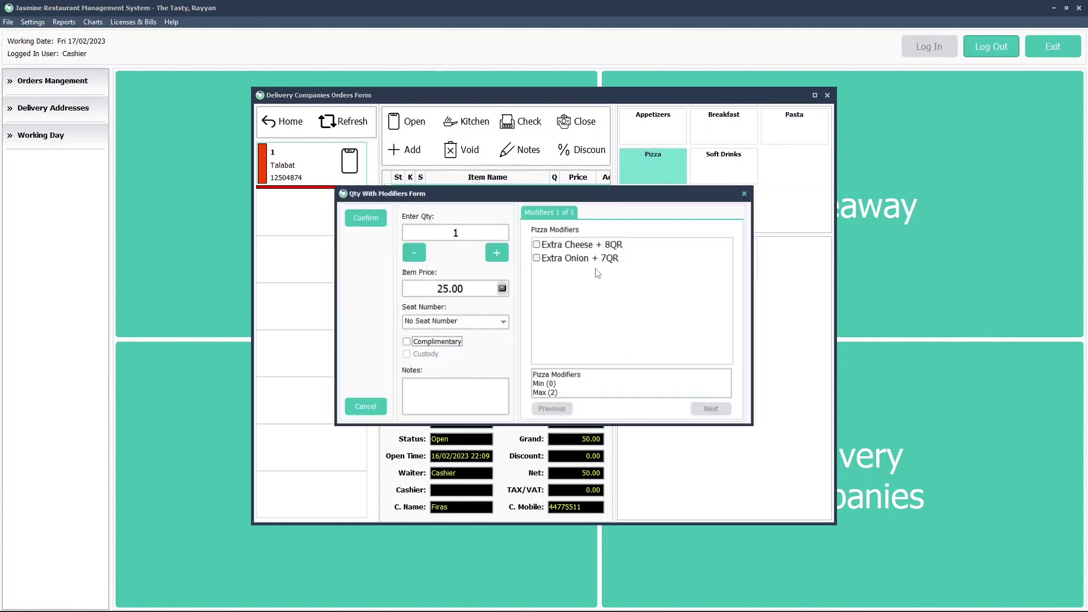
{"action": "left_click", "coordinate": [497, 252]}
{"action": "left_click", "coordinate": [536, 243]}
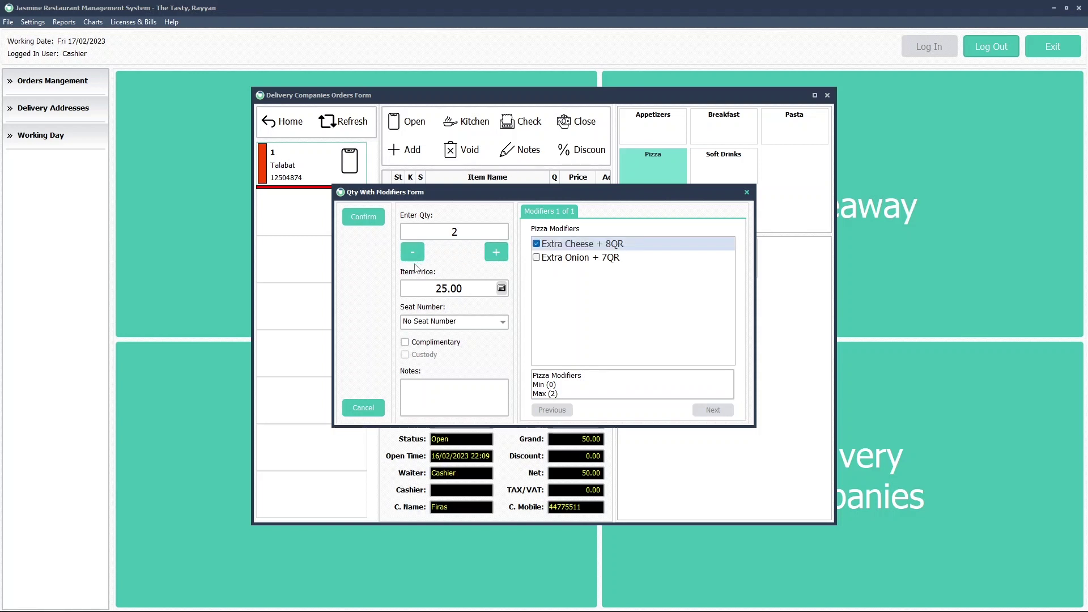
{"action": "left_click", "coordinate": [365, 218]}
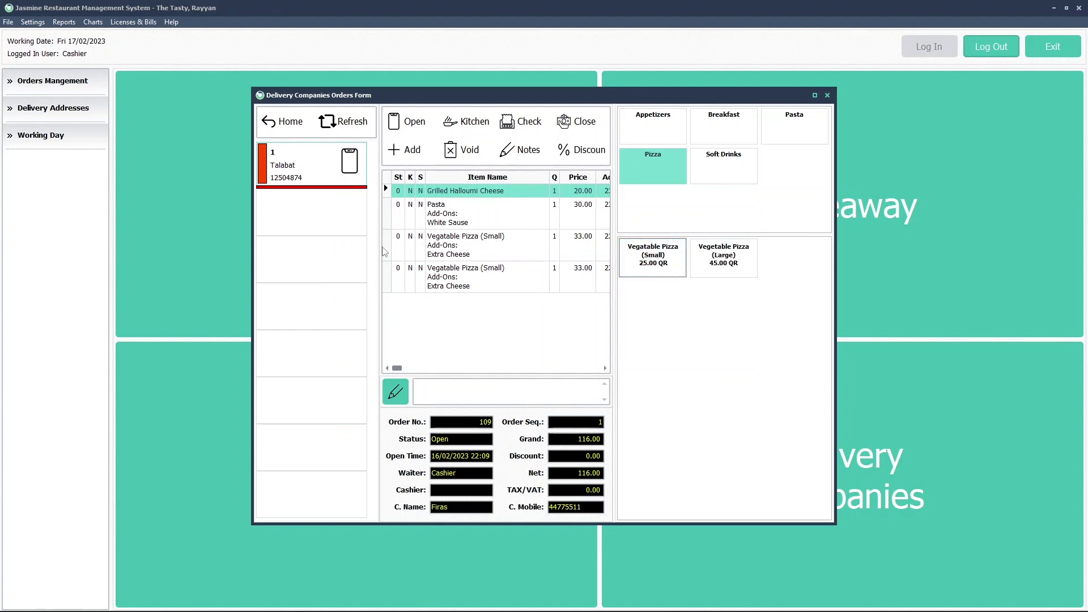
- Send the Talabat order to the kitchen and issue its customer check, dismissing each print preview
{"action": "left_click", "coordinate": [457, 123]}
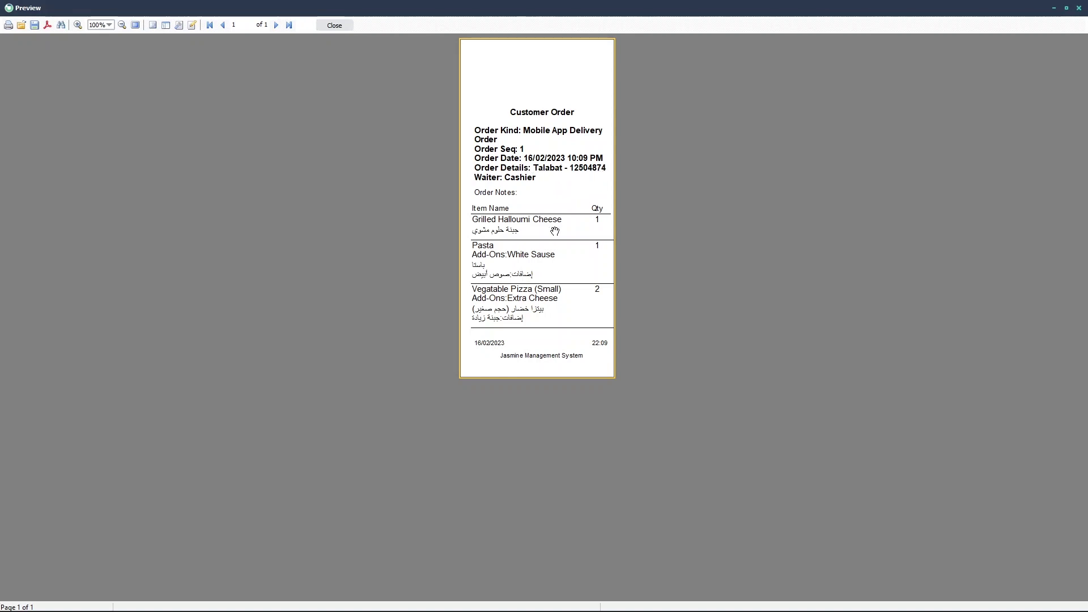
{"action": "left_click", "coordinate": [342, 26]}
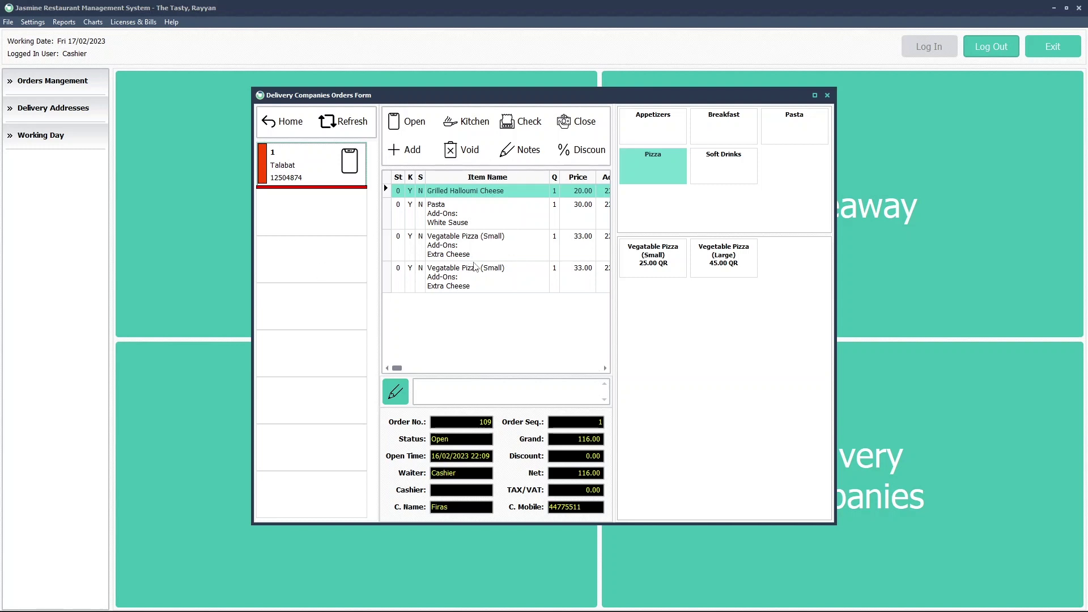
{"action": "left_click", "coordinate": [516, 126]}
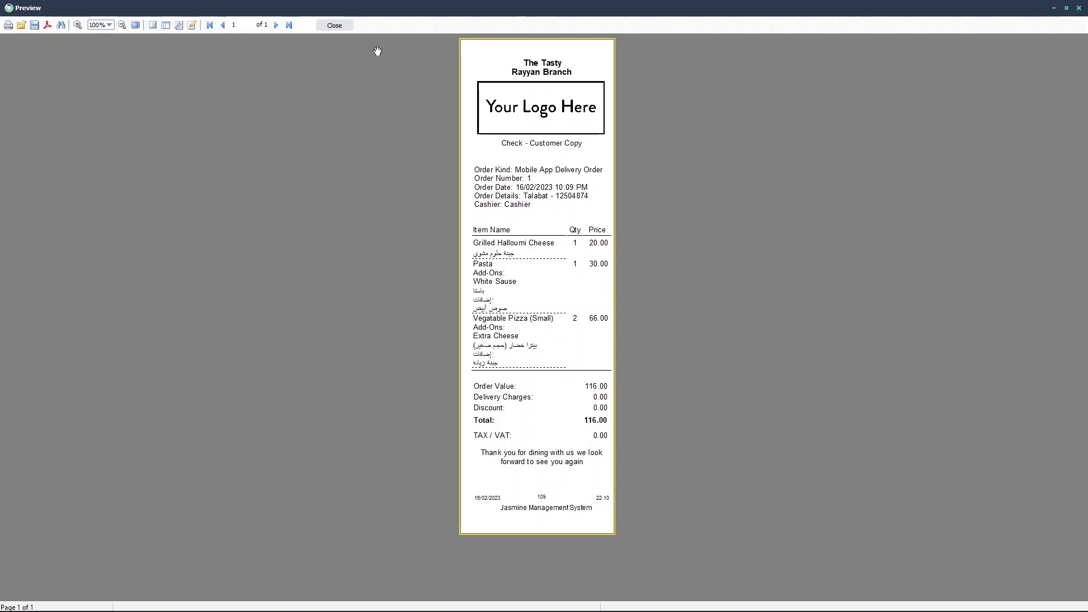
{"action": "left_click", "coordinate": [334, 27]}
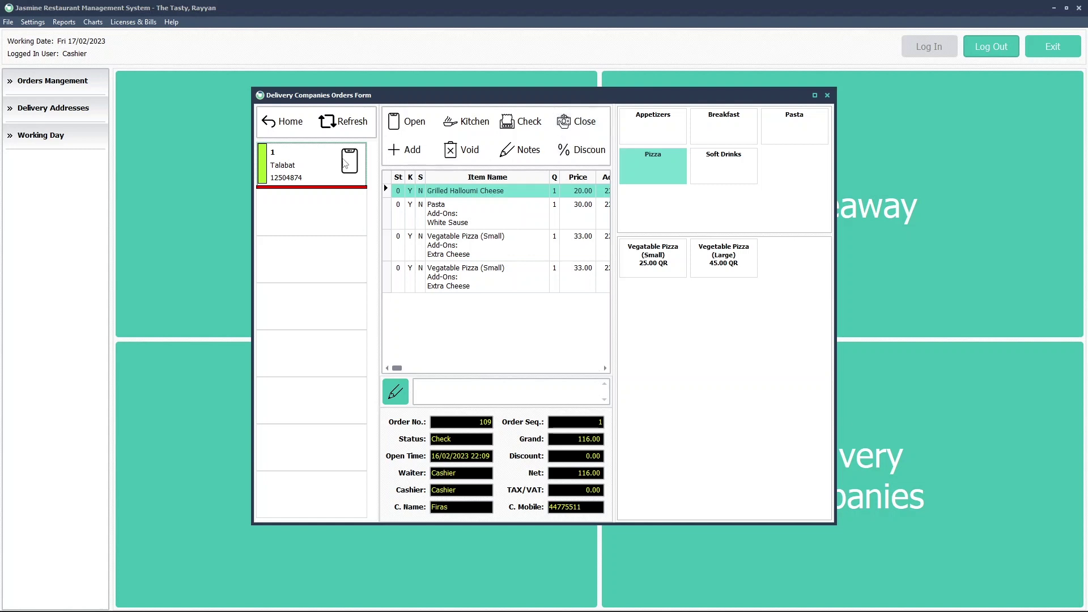
- Close the Talabat order and dismiss the accountant copy preview
{"action": "left_click", "coordinate": [576, 126]}
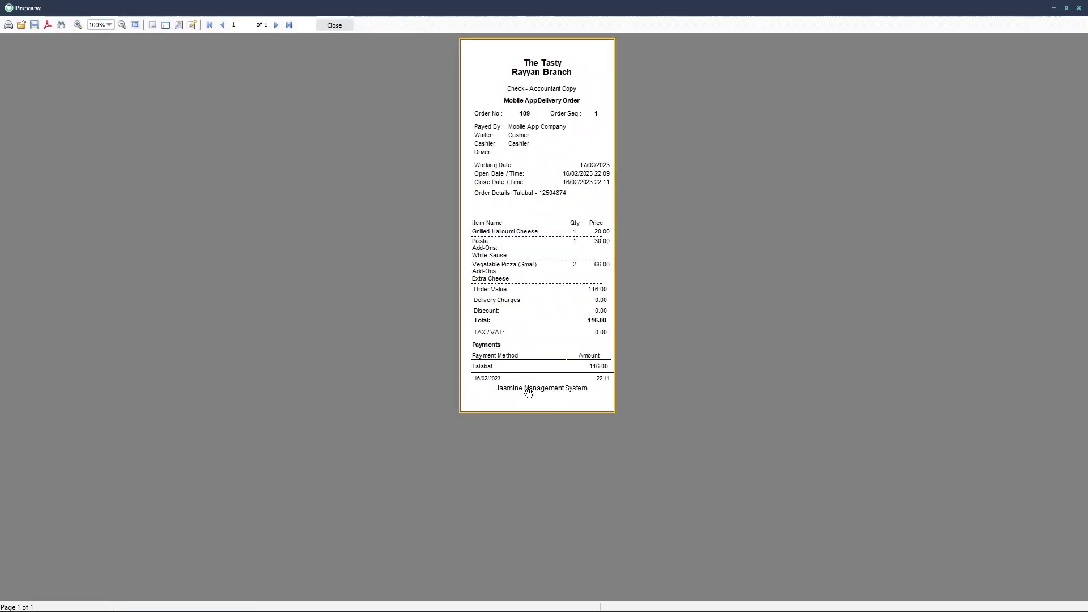
{"action": "left_click", "coordinate": [341, 27]}
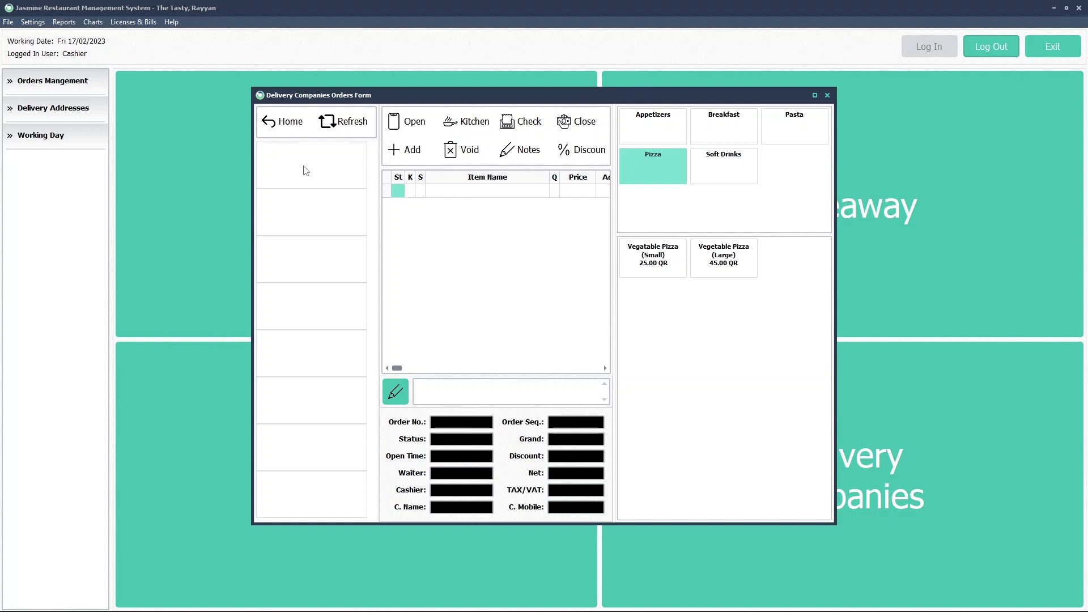
- Start a new delivery companies order for Rafeeq and enter its order reference number
{"action": "left_click", "coordinate": [406, 121]}
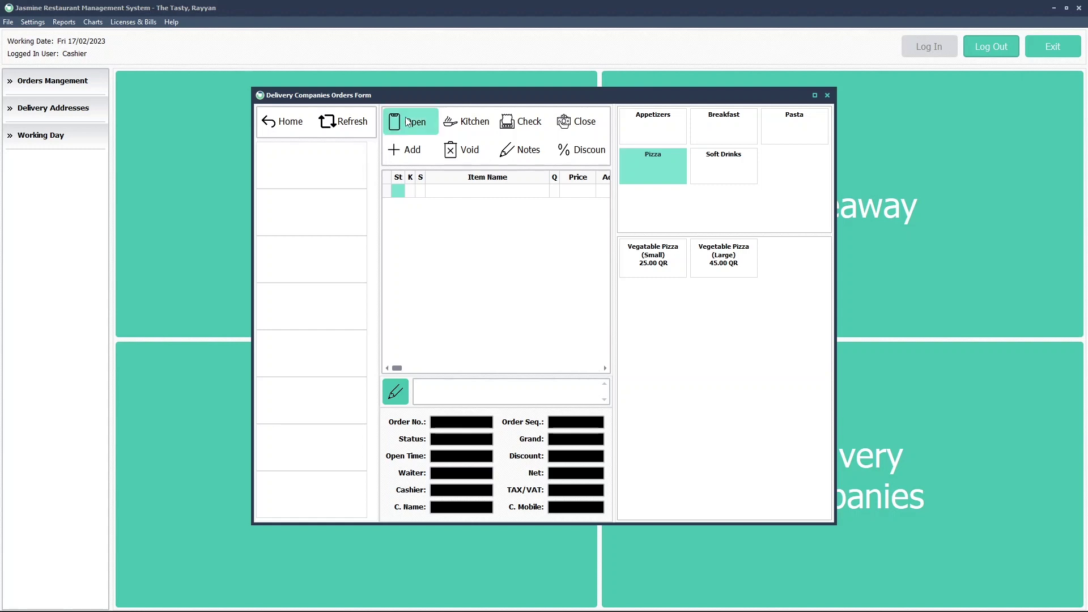
{"action": "left_click", "coordinate": [536, 274]}
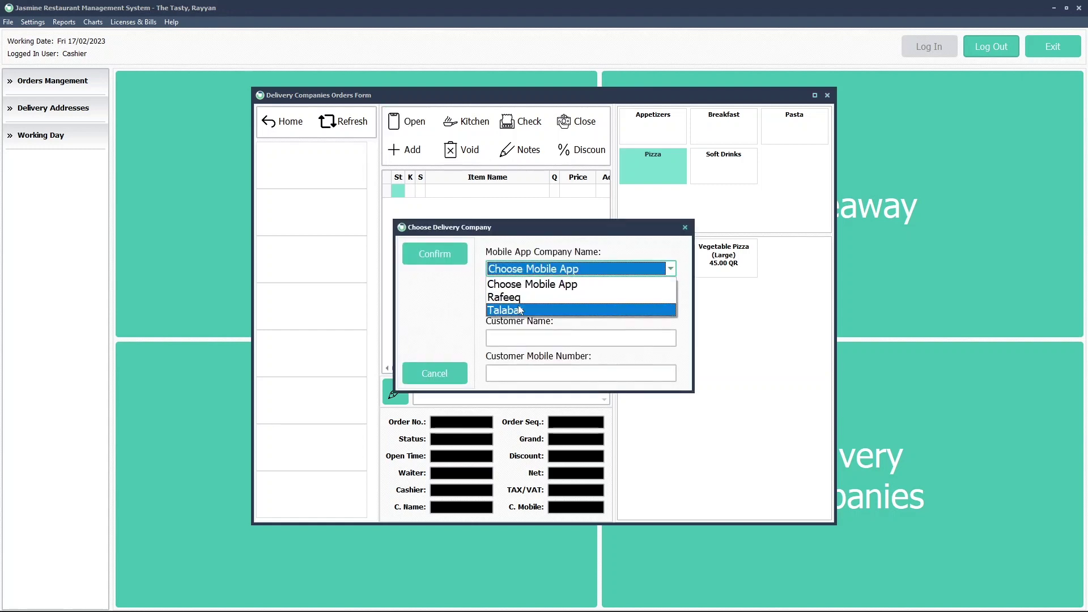
{"action": "left_click", "coordinate": [519, 296]}
{"action": "left_click", "coordinate": [520, 306]}
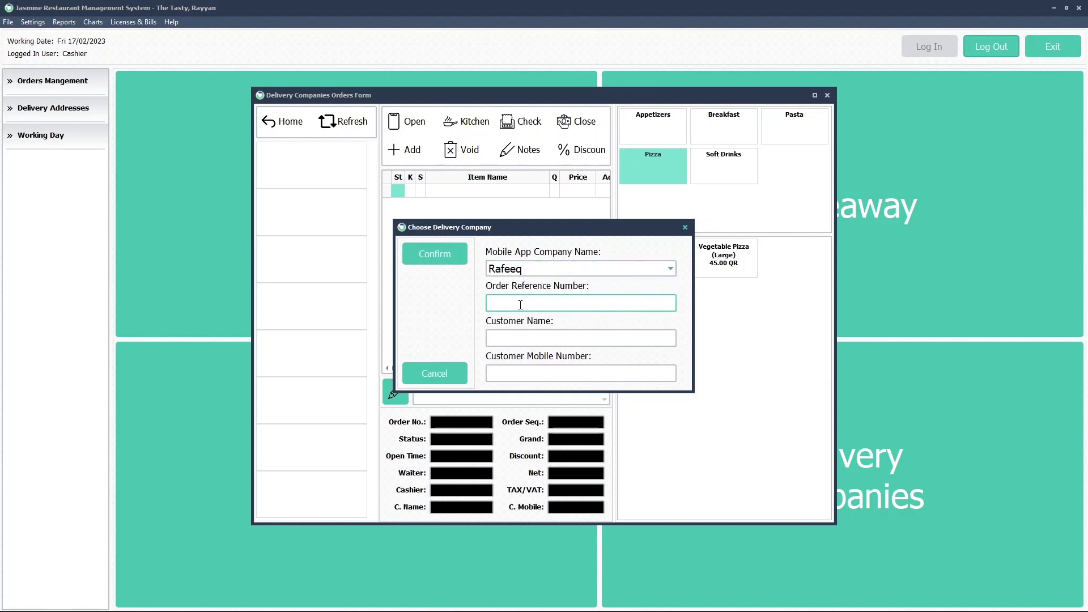
{"action": "type", "text": "14578"}
- Enter the customer's name and mobile number for the Rafeeq order and confirm its details
{"action": "left_click", "coordinate": [563, 339]}
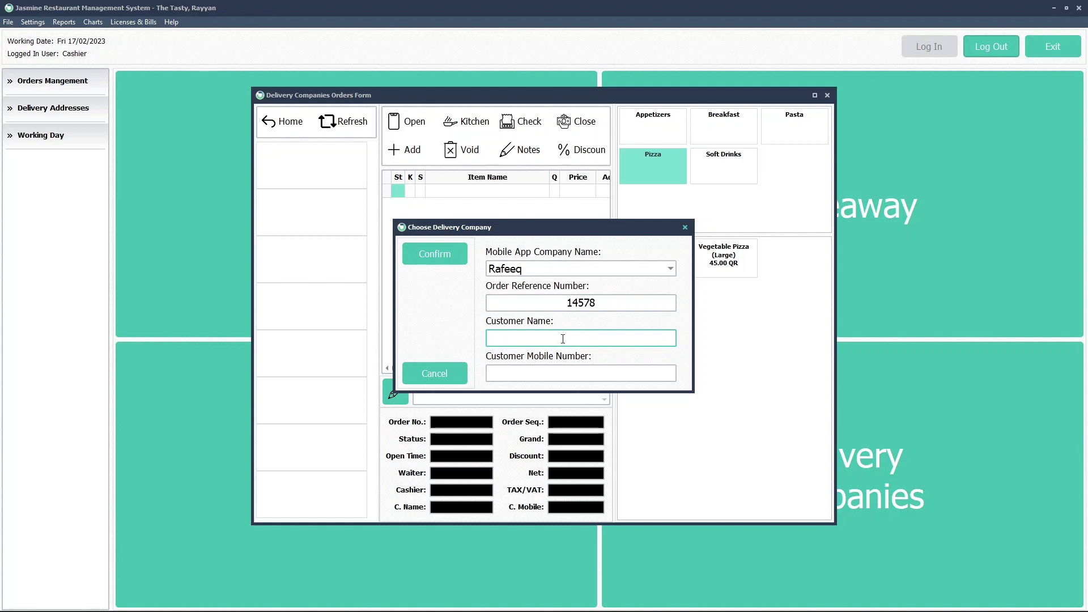
{"action": "type", "text": "Mohannad"}
{"action": "key", "text": "Tab"}
{"action": "type", "text": "99887744"}
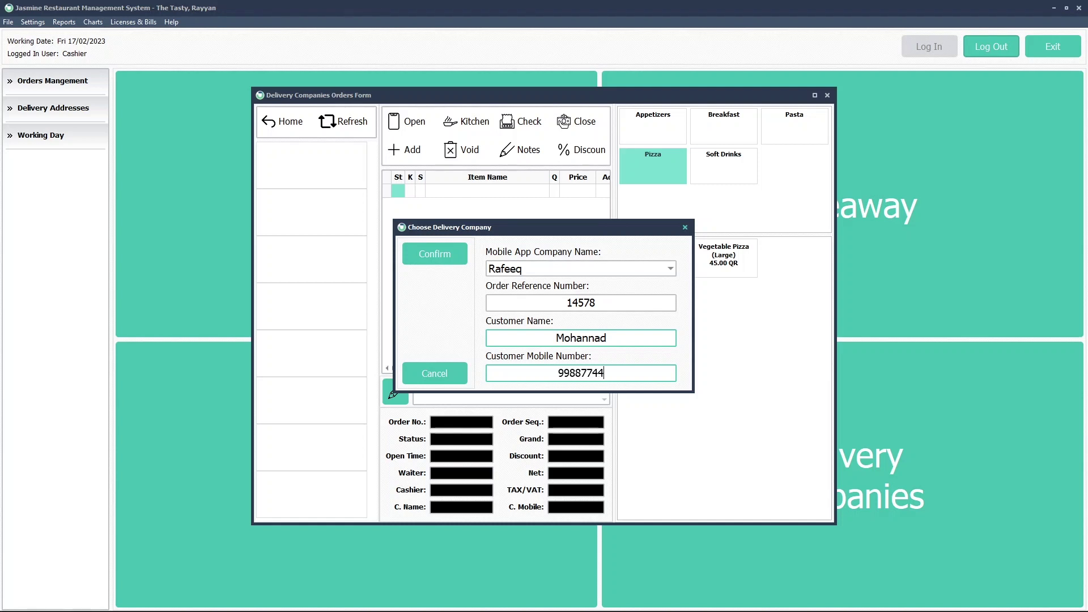
{"action": "left_click", "coordinate": [437, 259]}
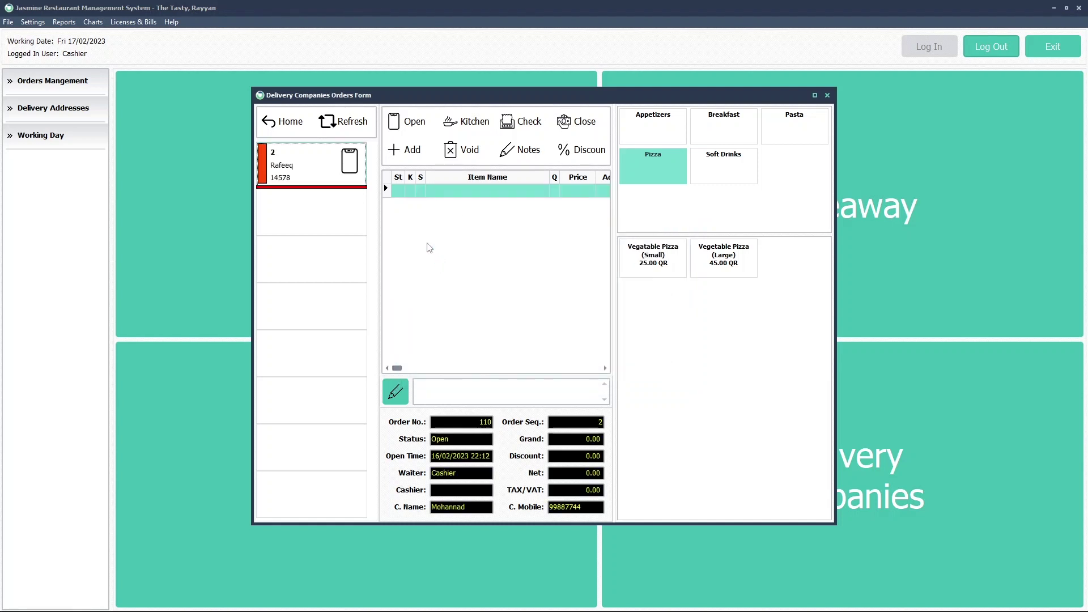
- Add one 7 Up from Soft Drinks to the Rafeeq order
{"action": "left_click", "coordinate": [700, 177]}
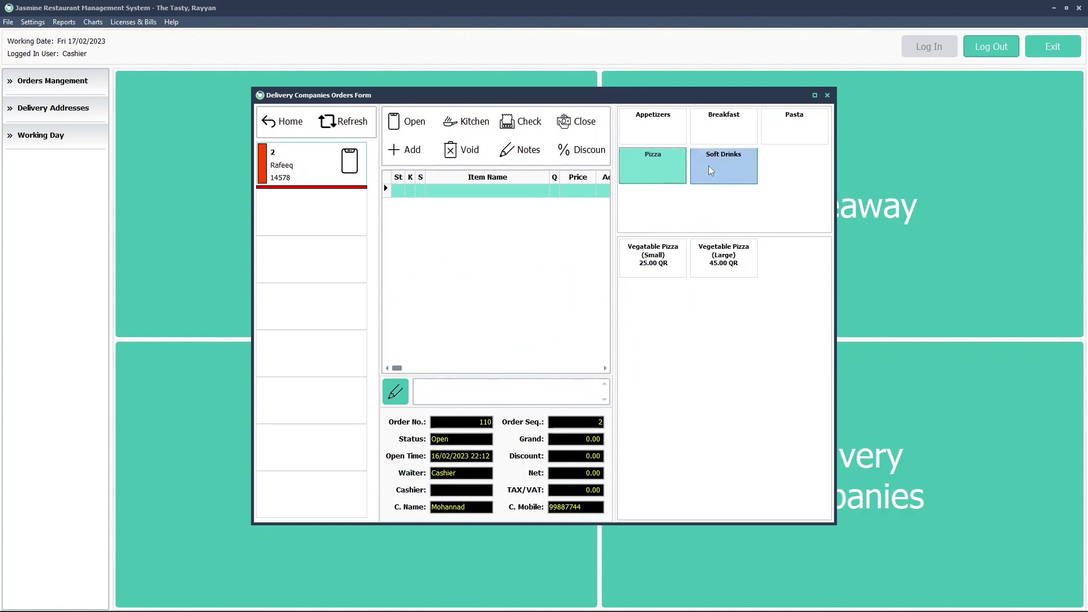
{"action": "left_click", "coordinate": [658, 256]}
{"action": "left_click", "coordinate": [488, 224]}
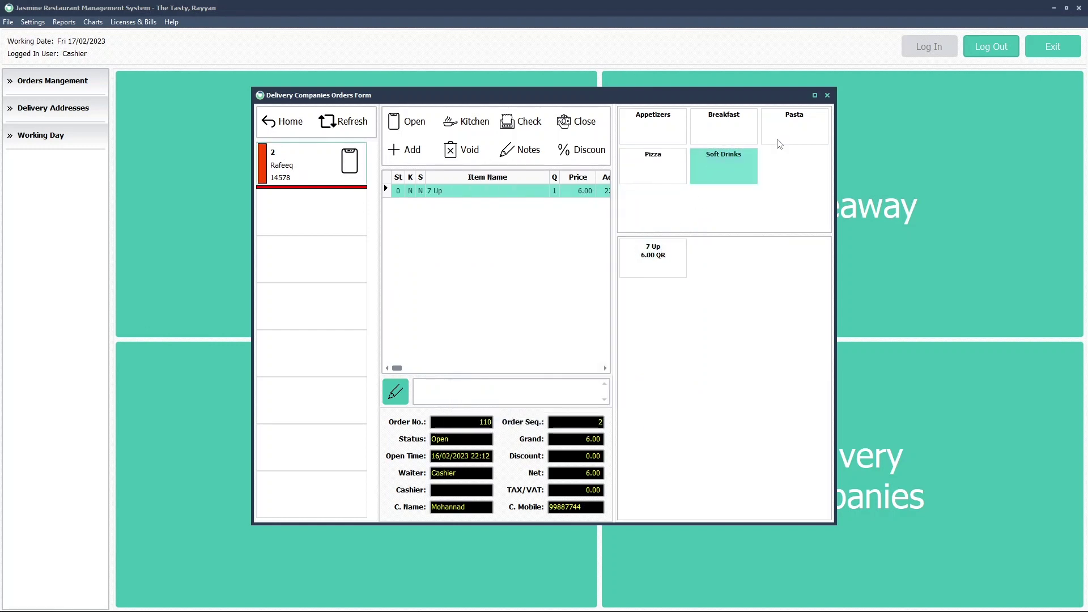
- Add one Pasta with the Red Sause modifier to the Rafeeq order
{"action": "left_click", "coordinate": [819, 121]}
{"action": "left_click", "coordinate": [662, 255]}
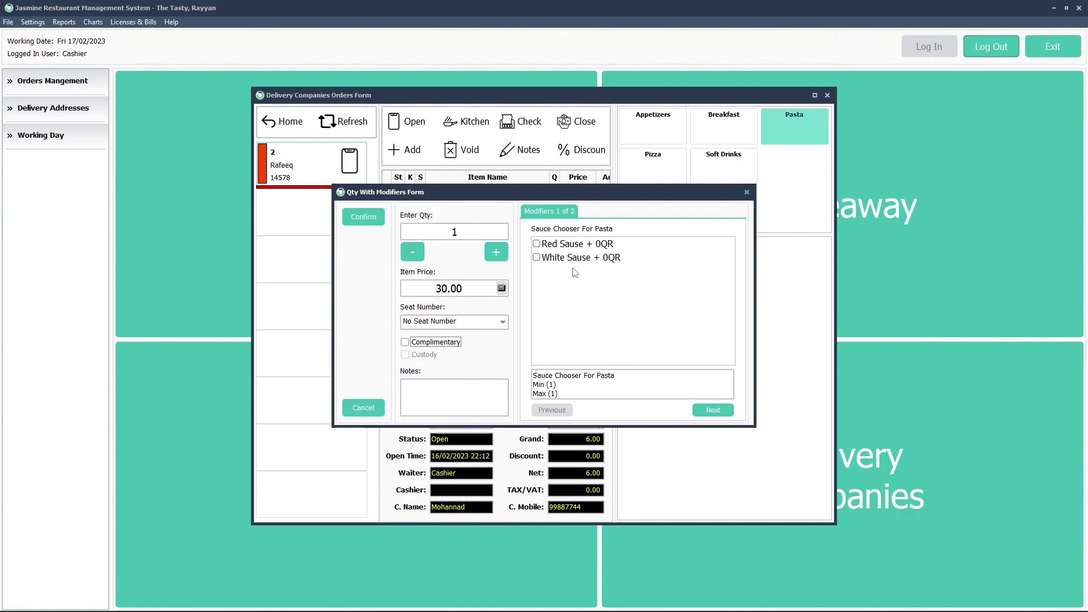
{"action": "left_click", "coordinate": [574, 244]}
{"action": "left_click", "coordinate": [380, 223]}
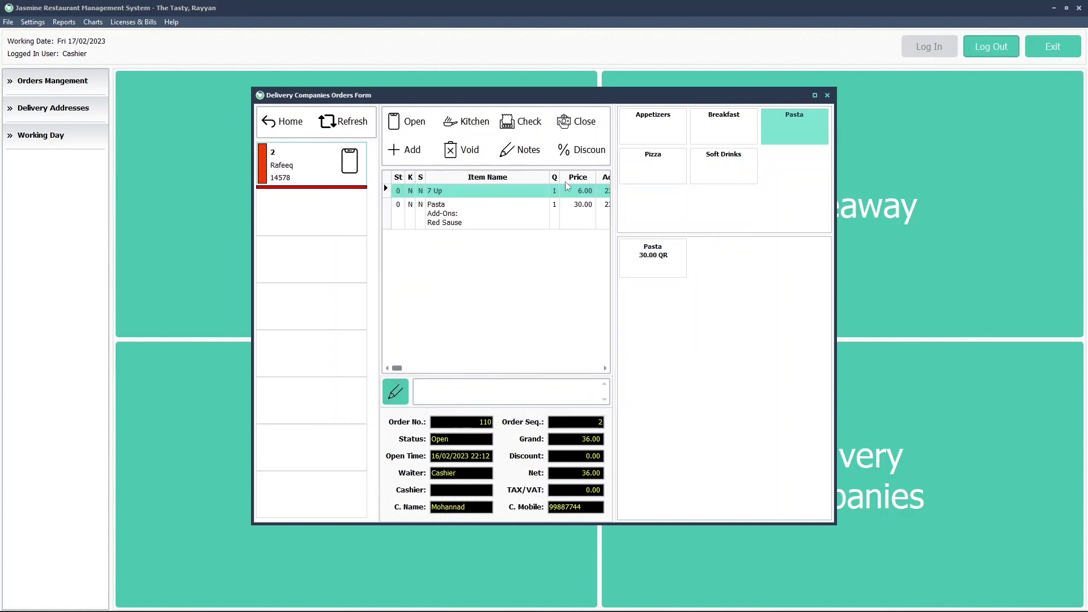
- Add one Vegatable Pizza (Small) with the Extra Onion modifier to the Rafeeq order
{"action": "left_click", "coordinate": [654, 169]}
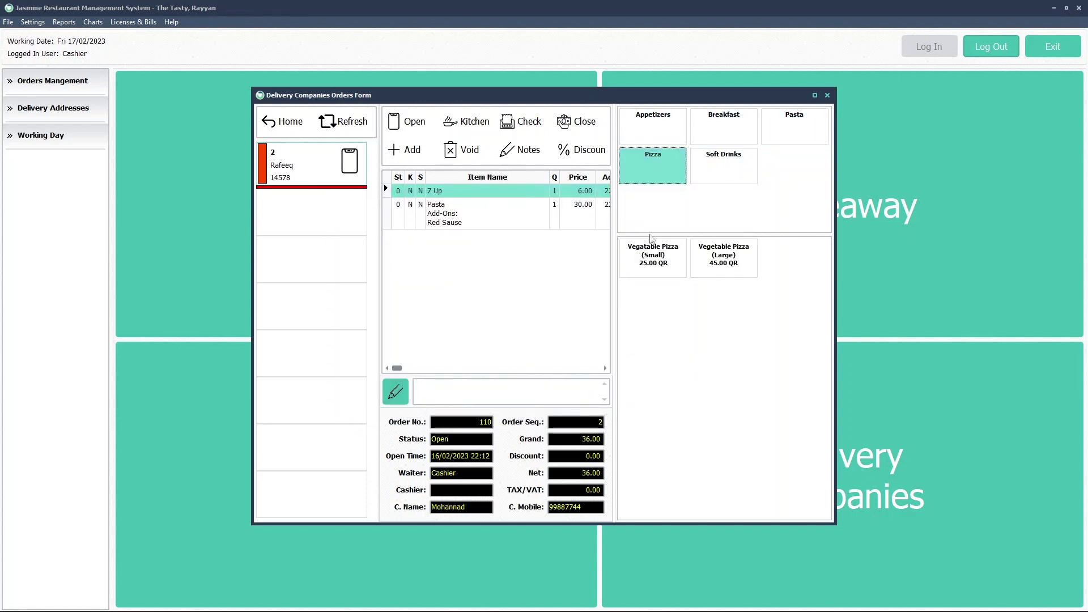
{"action": "left_click", "coordinate": [653, 267]}
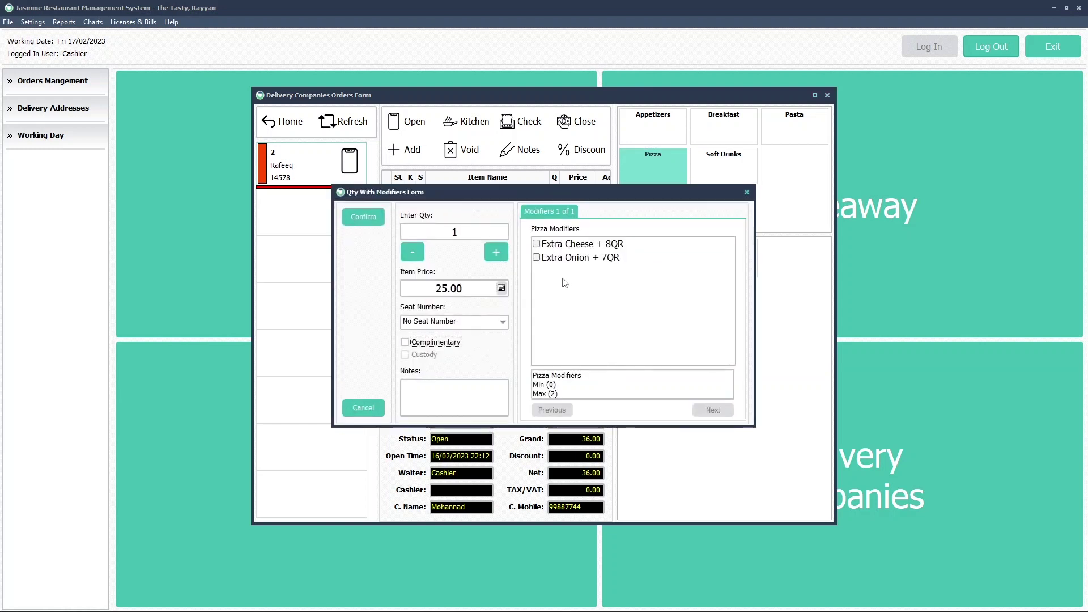
{"action": "left_click", "coordinate": [559, 261]}
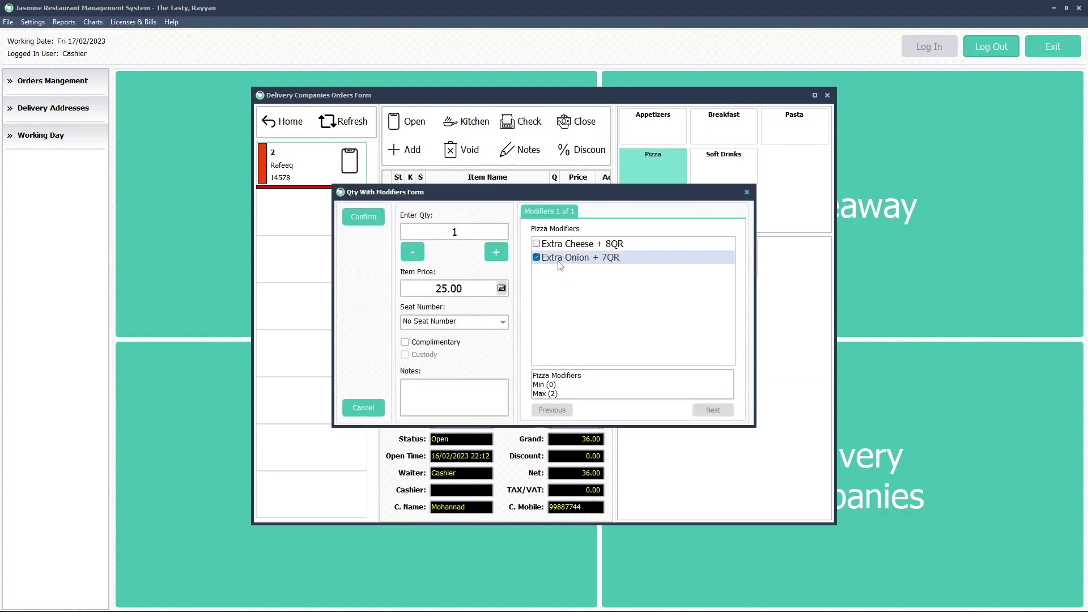
{"action": "left_click", "coordinate": [366, 220]}
- Check the Pasta and pizza lines of the Rafeeq order and send the order to the kitchen
{"action": "left_click", "coordinate": [494, 220]}
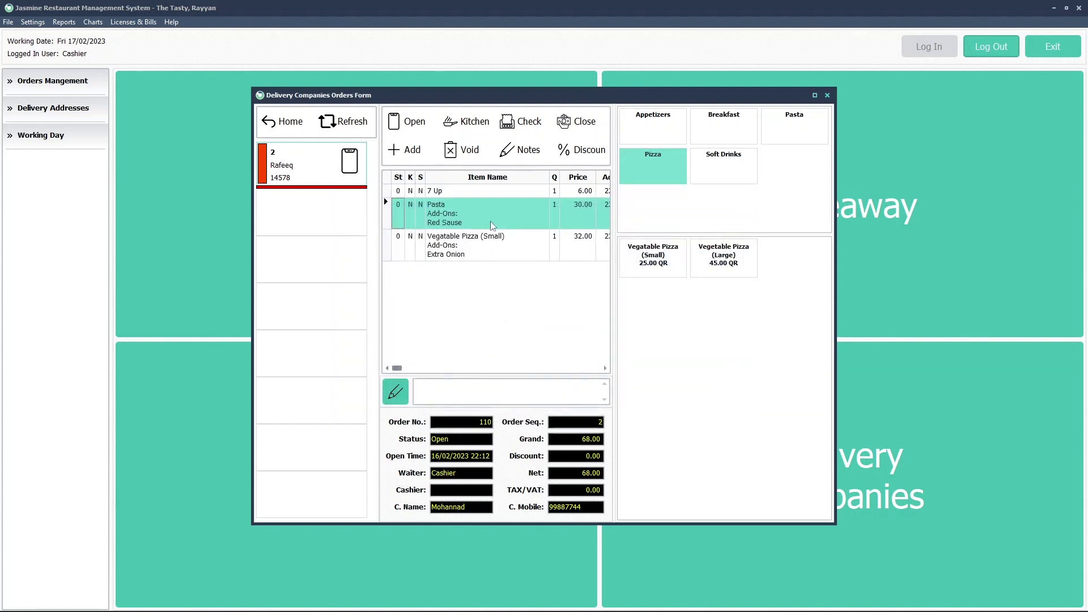
{"action": "left_click", "coordinate": [424, 258]}
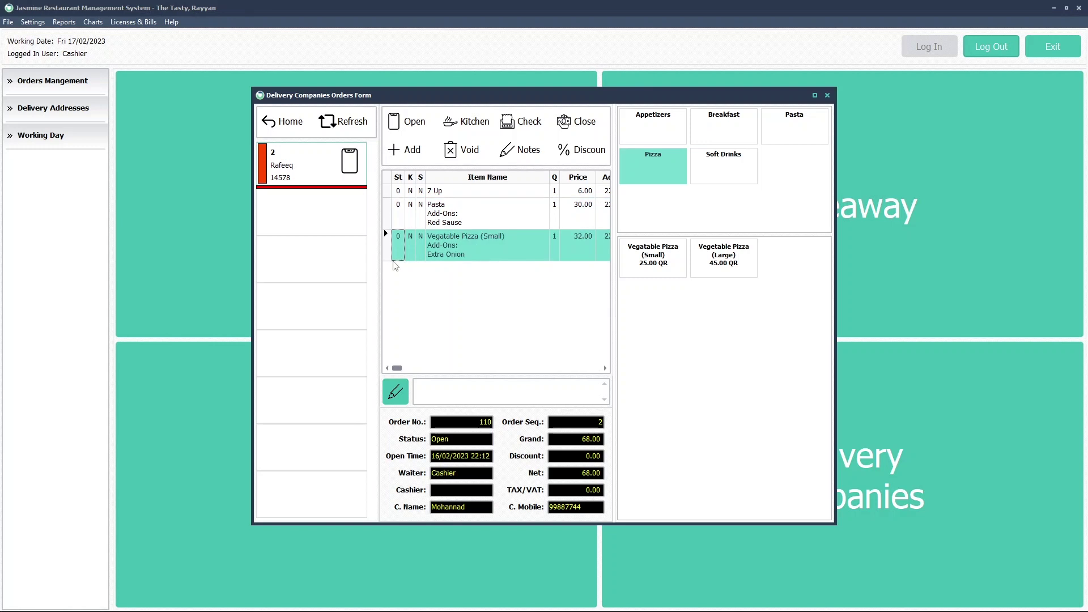
{"action": "left_click", "coordinate": [467, 123]}
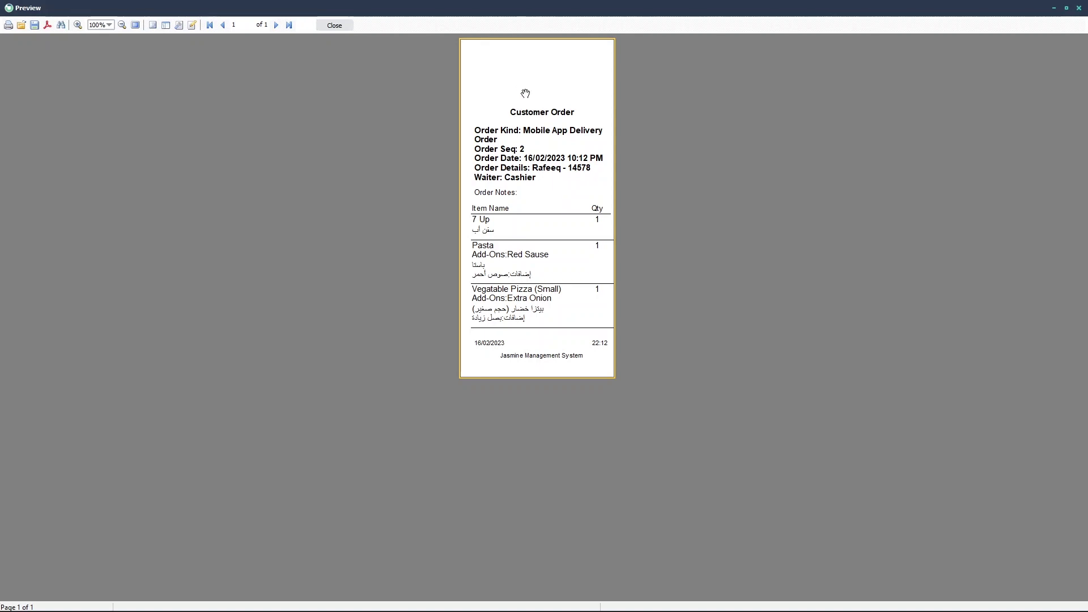
- Close the kitchen ticket preview of the Rafeeq order
{"action": "left_click", "coordinate": [335, 25]}
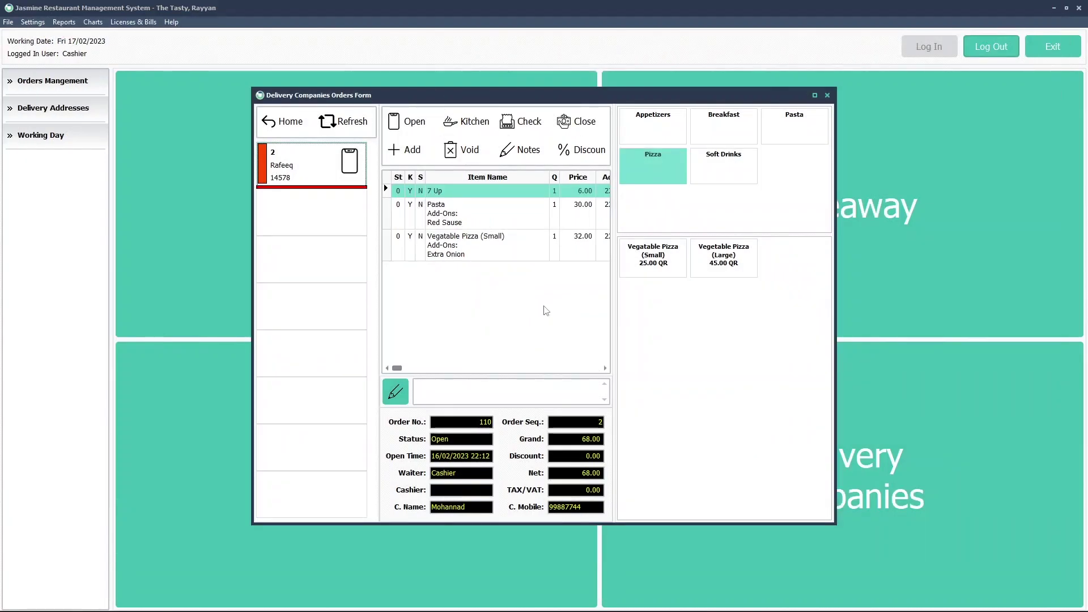
{"action": "left_click", "coordinate": [490, 219]}
{"action": "left_click", "coordinate": [481, 244]}
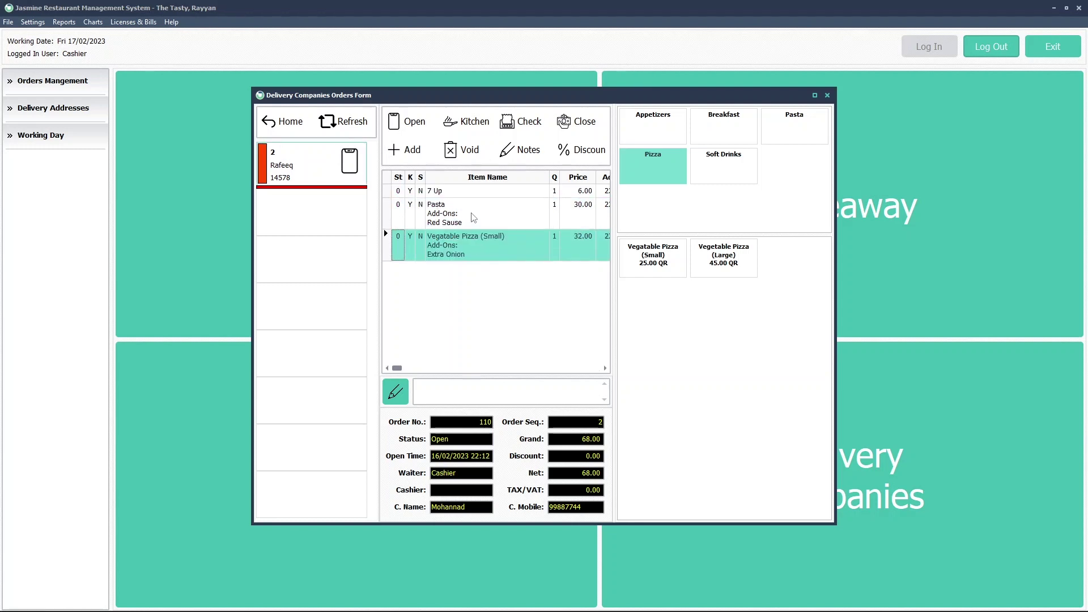
{"action": "left_click", "coordinate": [476, 216]}
{"action": "left_click", "coordinate": [471, 192]}
{"action": "left_click", "coordinate": [462, 226]}
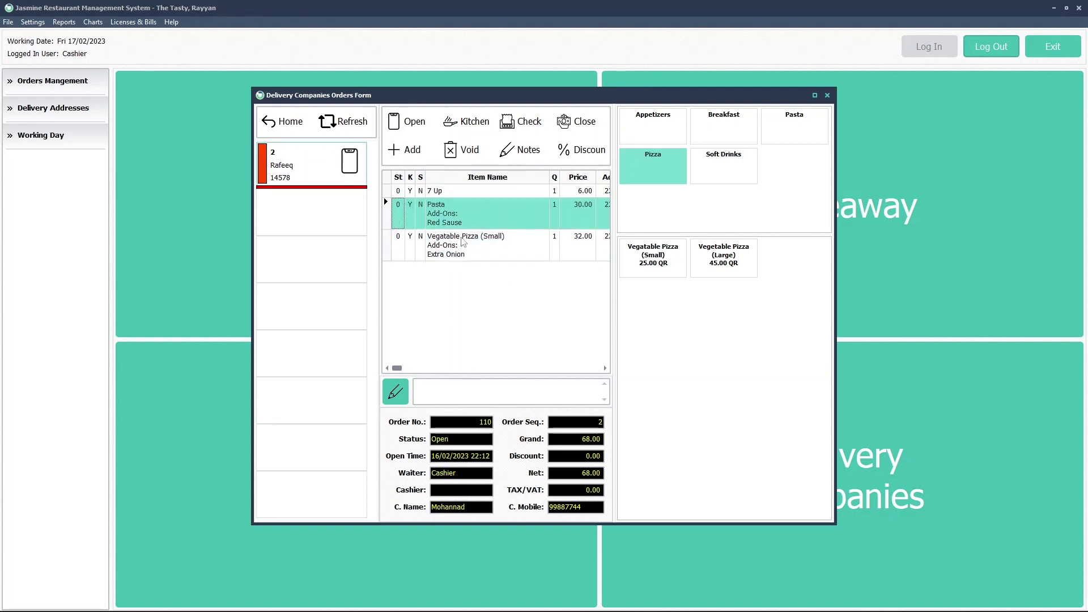
{"action": "left_click", "coordinate": [464, 237]}
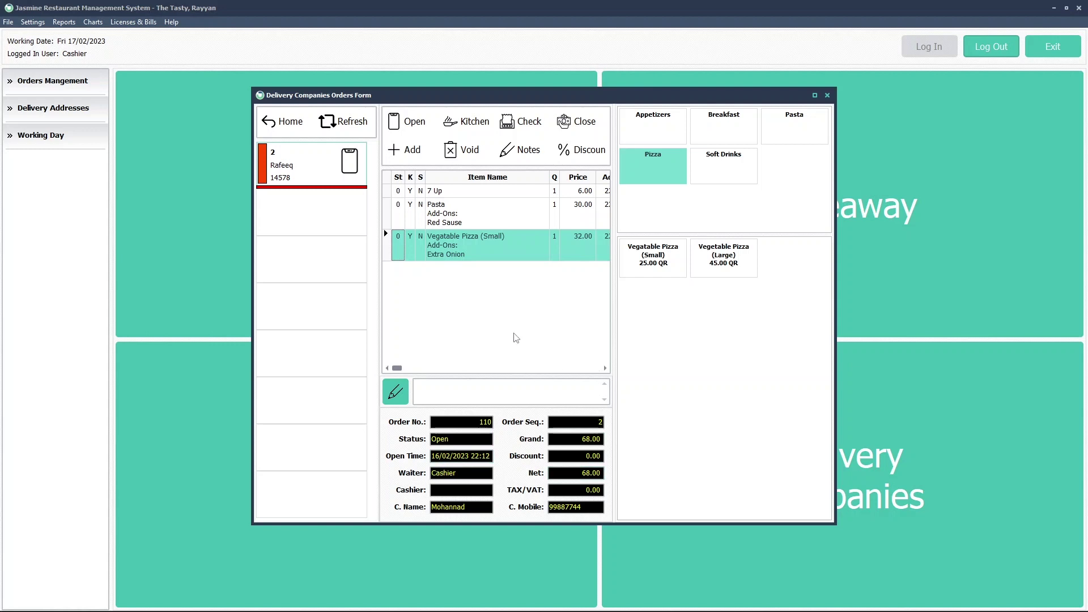
{"action": "left_click", "coordinate": [481, 208]}
{"action": "left_click", "coordinate": [479, 193]}
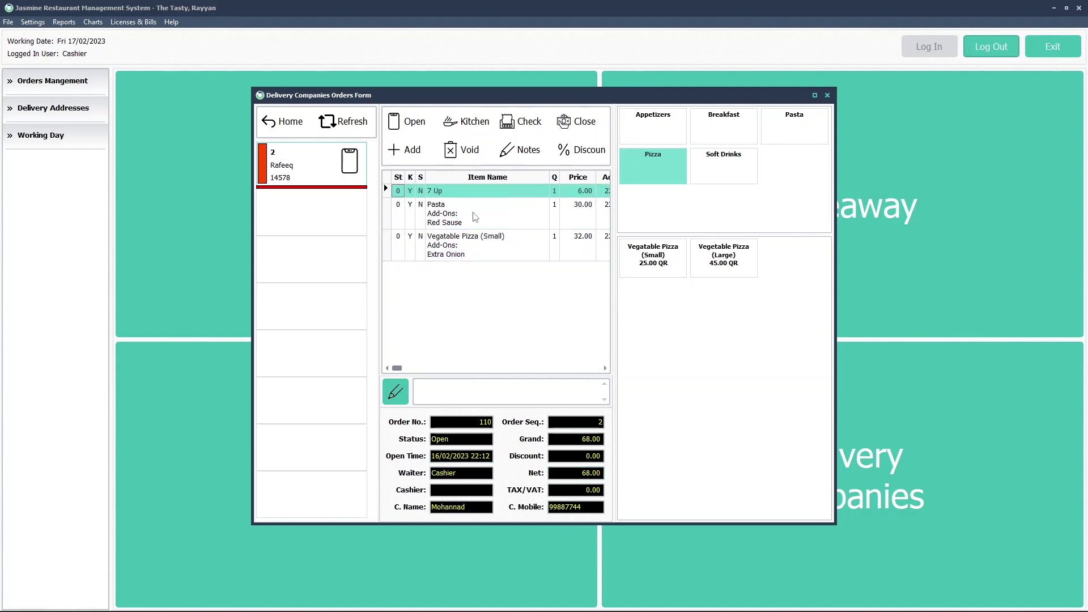
{"action": "left_click", "coordinate": [475, 215]}
{"action": "left_click", "coordinate": [468, 244]}
{"action": "left_click", "coordinate": [470, 223]}
{"action": "left_click", "coordinate": [471, 195]}
{"action": "left_click", "coordinate": [469, 227]}
{"action": "left_click", "coordinate": [464, 247]}
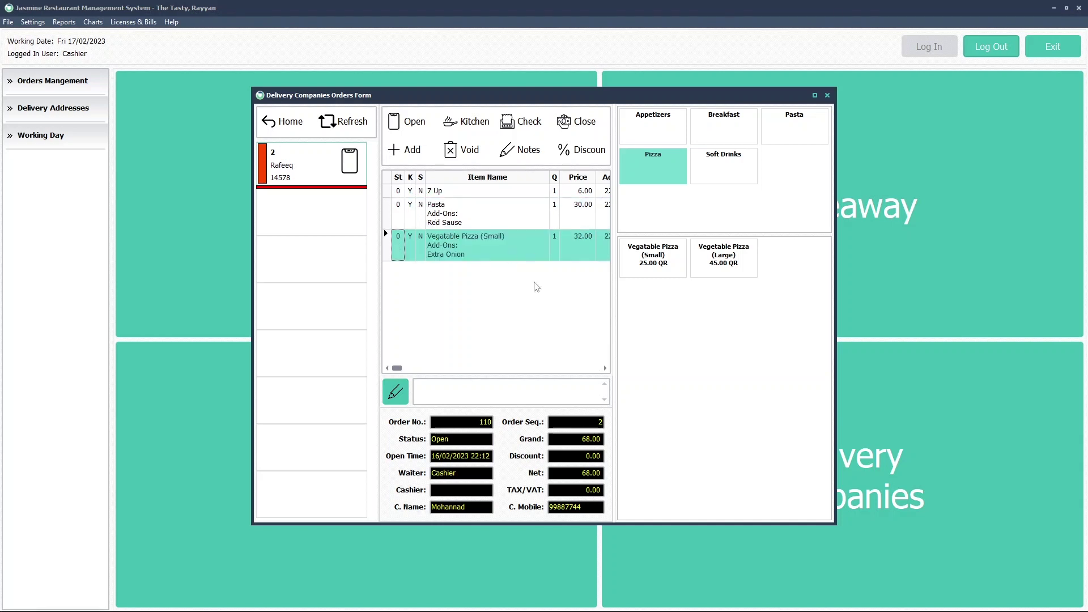
{"action": "left_click", "coordinate": [480, 205]}
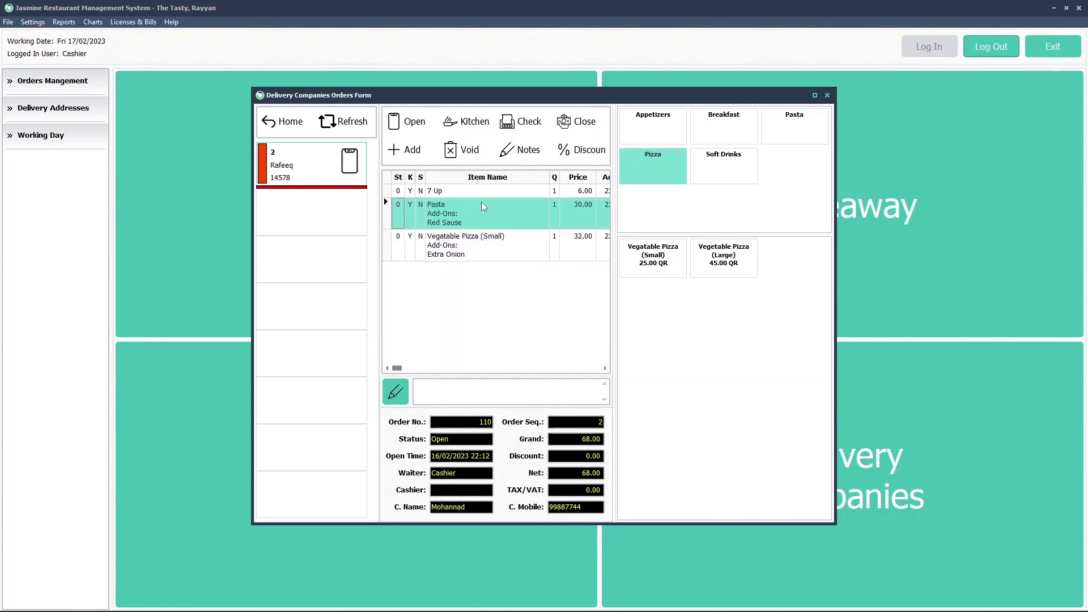
{"action": "left_click", "coordinate": [481, 187]}
{"action": "left_click", "coordinate": [474, 247]}
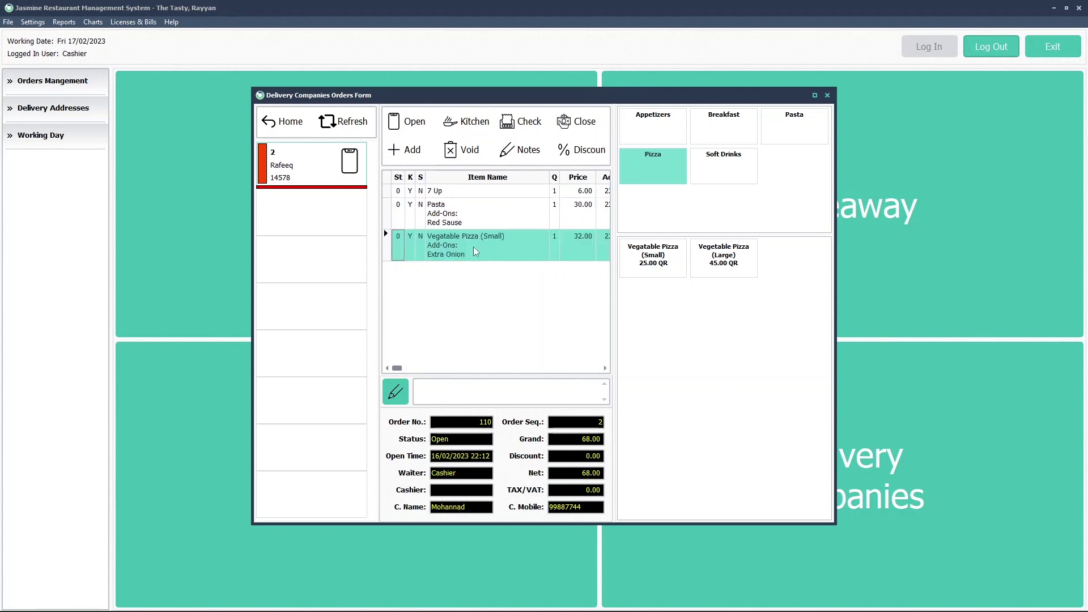
{"action": "left_click", "coordinate": [478, 212]}
{"action": "left_click", "coordinate": [485, 194]}
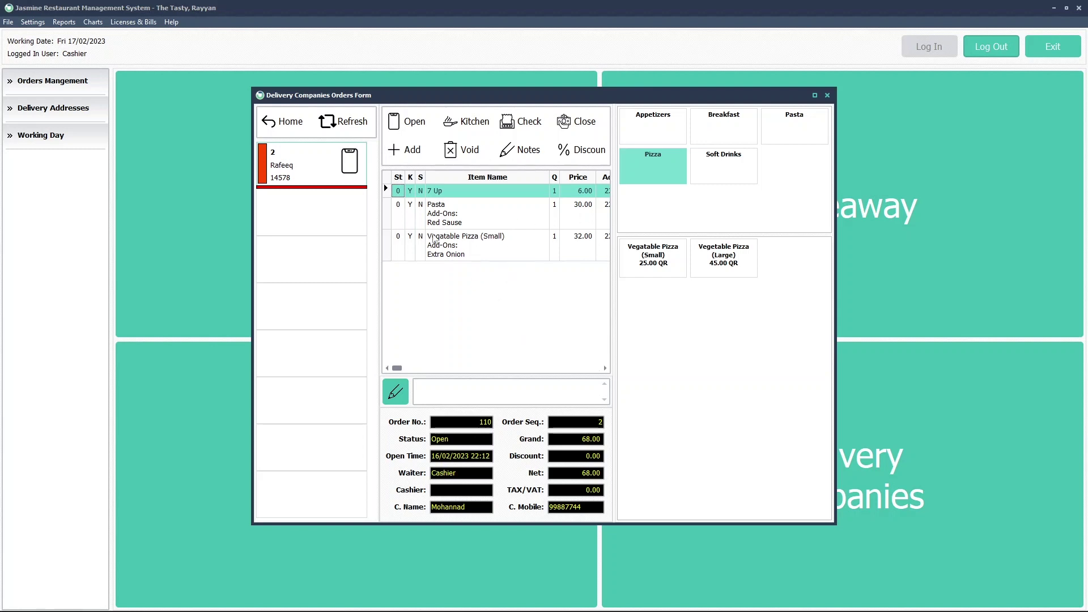
- Issue the customer check for the Rafeeq order and close its preview
{"action": "left_click", "coordinate": [516, 121]}
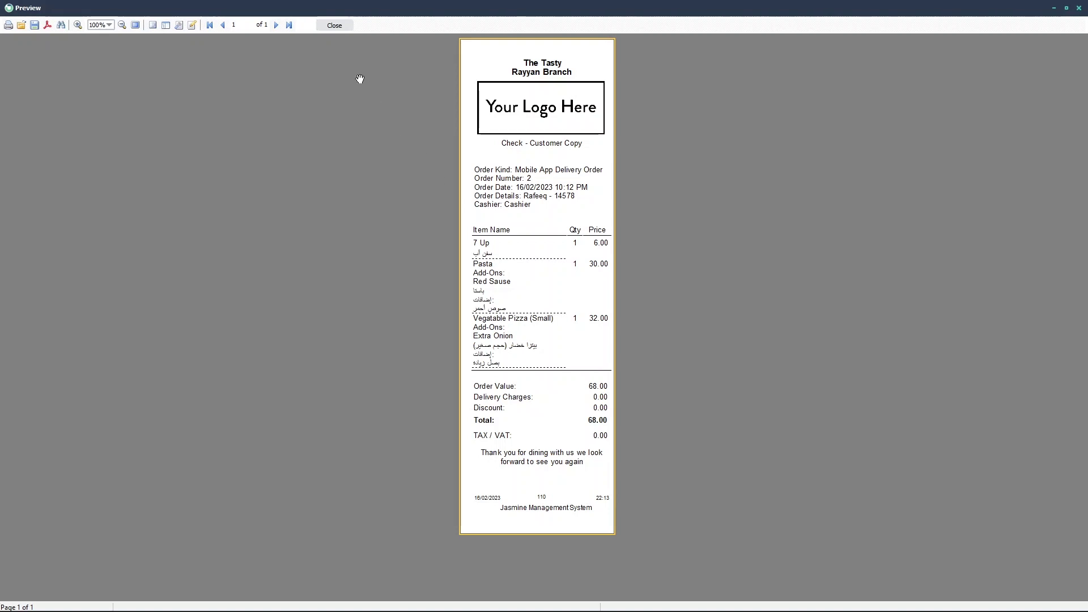
{"action": "left_click", "coordinate": [334, 25]}
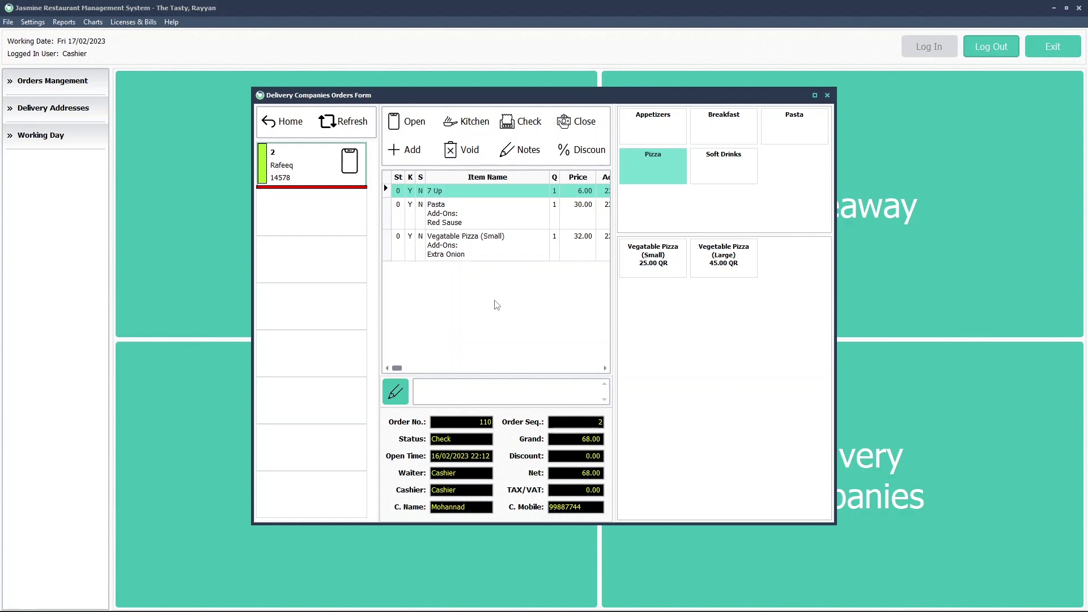
{"action": "left_click", "coordinate": [504, 220]}
{"action": "left_click", "coordinate": [495, 251]}
{"action": "left_click", "coordinate": [495, 211]}
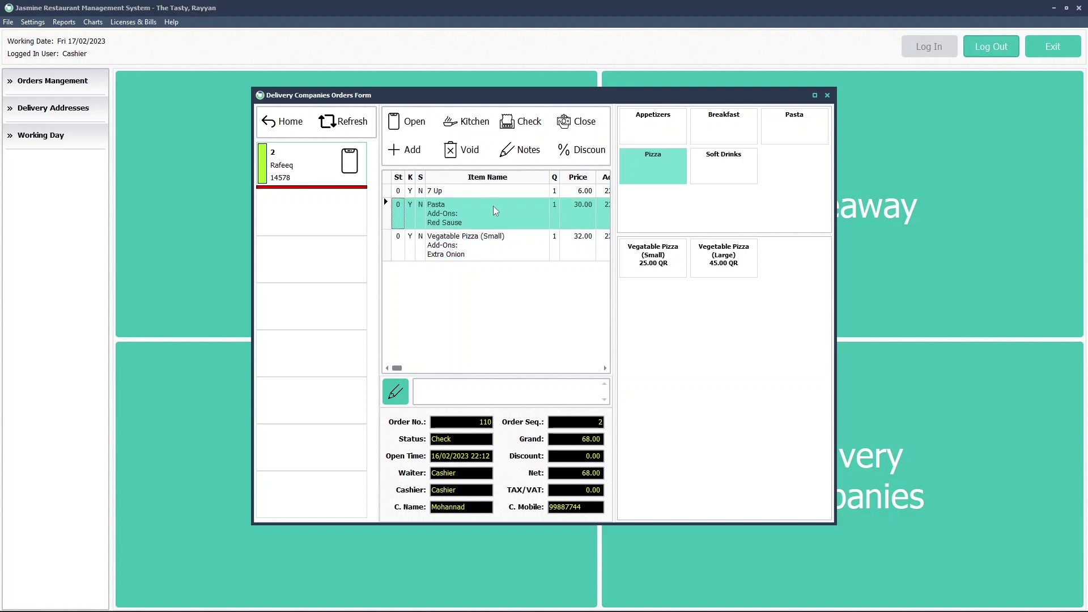
{"action": "left_click", "coordinate": [497, 192]}
{"action": "left_click", "coordinate": [496, 212]}
{"action": "left_click", "coordinate": [490, 252]}
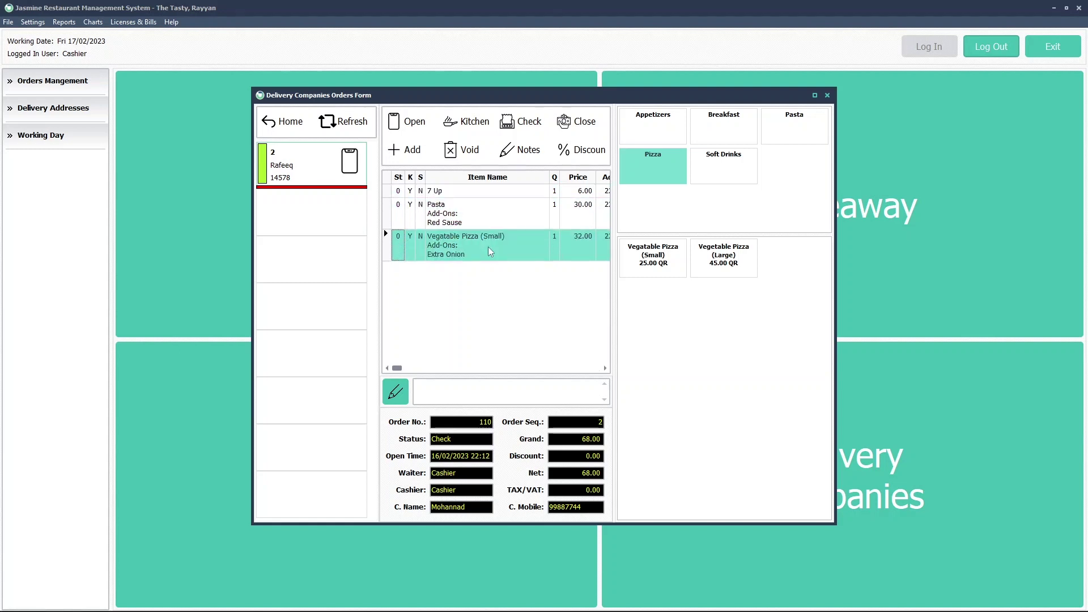
{"action": "left_click", "coordinate": [488, 223]}
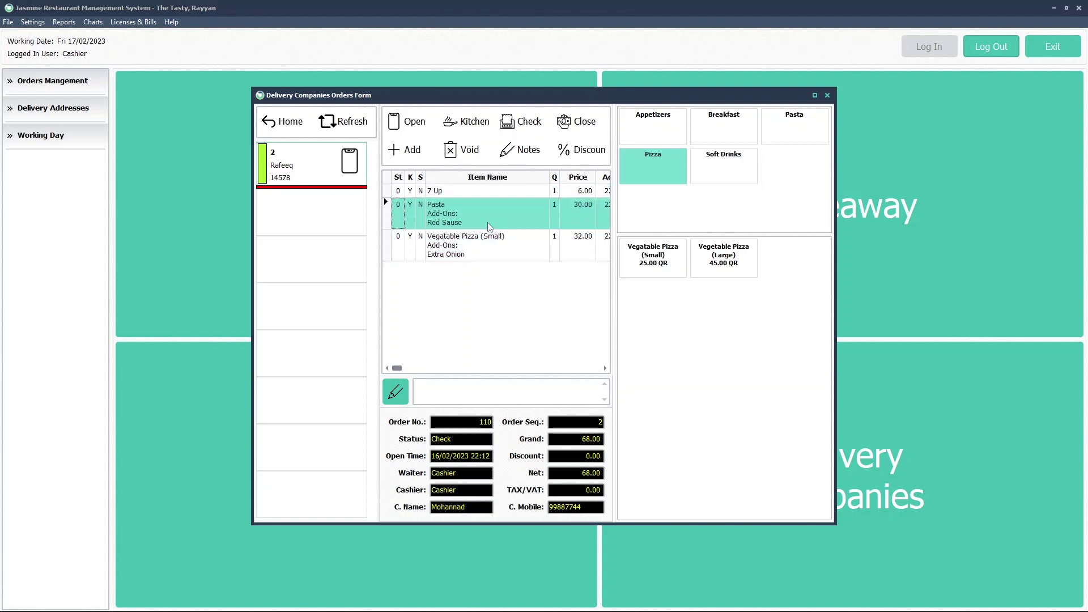
{"action": "left_click", "coordinate": [477, 195]}
{"action": "left_click", "coordinate": [476, 211]}
{"action": "left_click", "coordinate": [479, 256]}
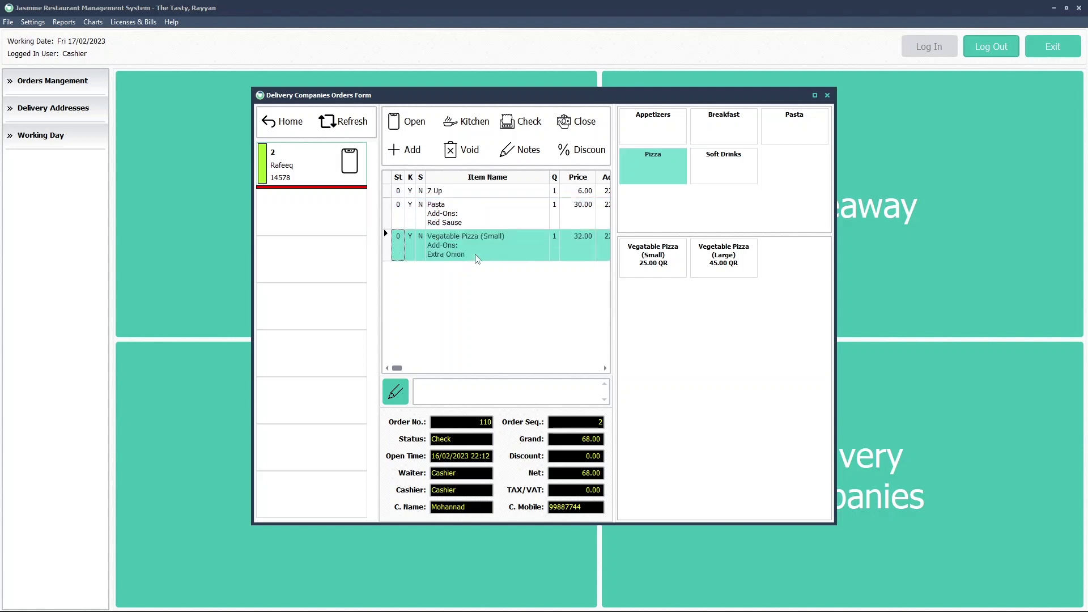
{"action": "left_click", "coordinate": [480, 224]}
{"action": "left_click", "coordinate": [481, 193]}
{"action": "left_click", "coordinate": [482, 210]}
{"action": "left_click", "coordinate": [478, 248]}
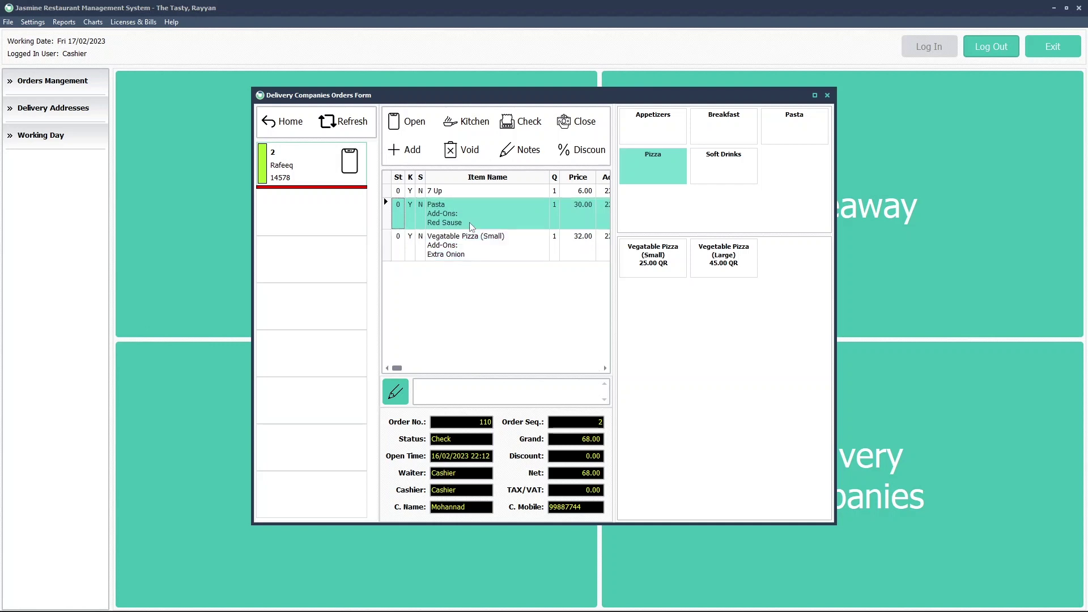
{"action": "left_click", "coordinate": [471, 226]}
{"action": "left_click", "coordinate": [471, 247]}
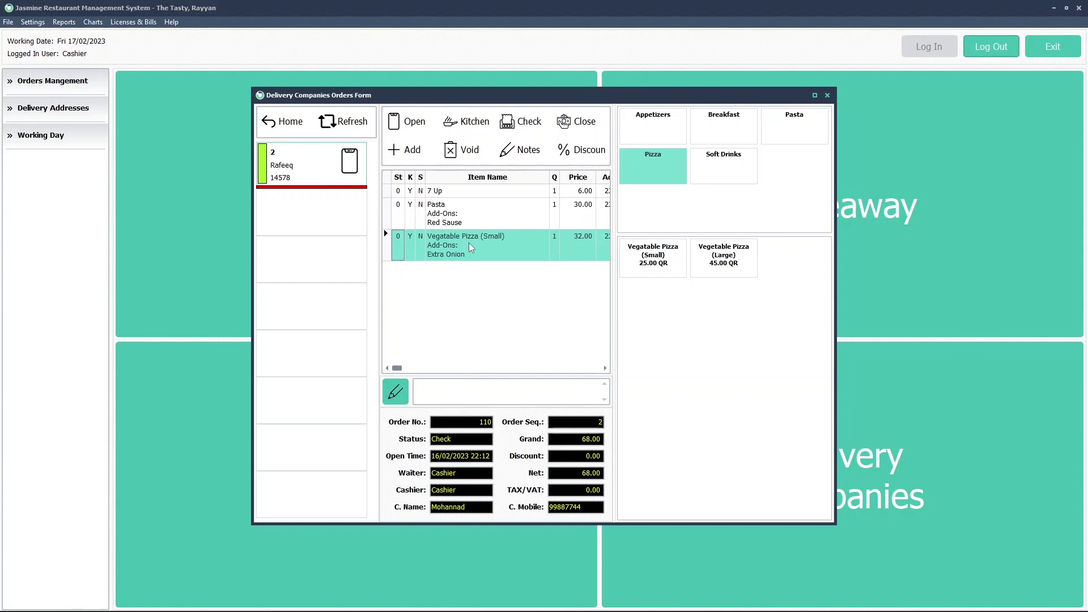
{"action": "left_click", "coordinate": [487, 217]}
{"action": "left_click", "coordinate": [488, 194]}
{"action": "left_click", "coordinate": [482, 216]}
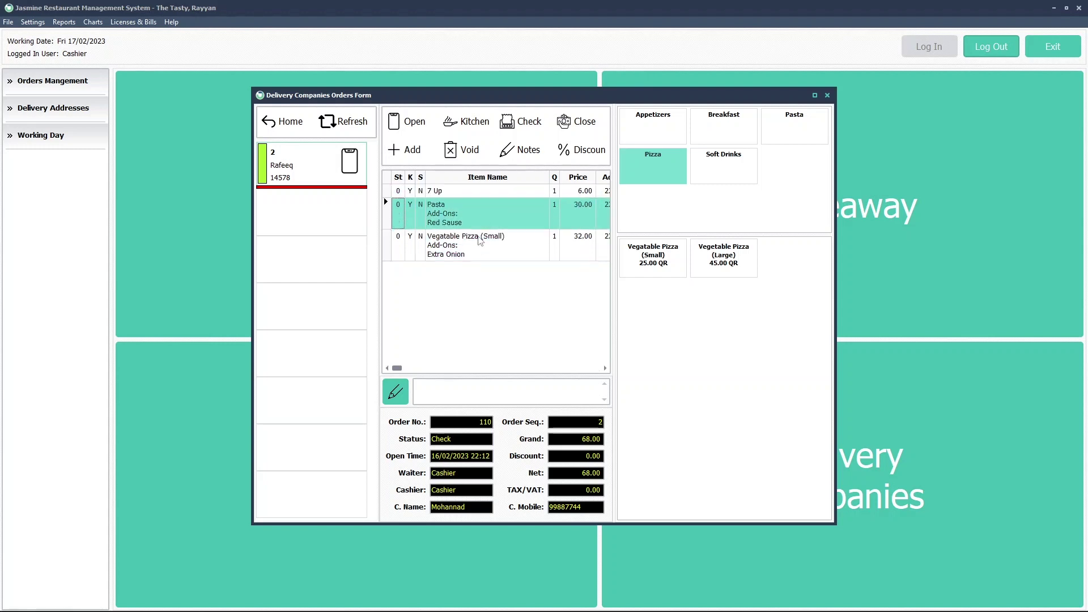
{"action": "left_click", "coordinate": [479, 241]}
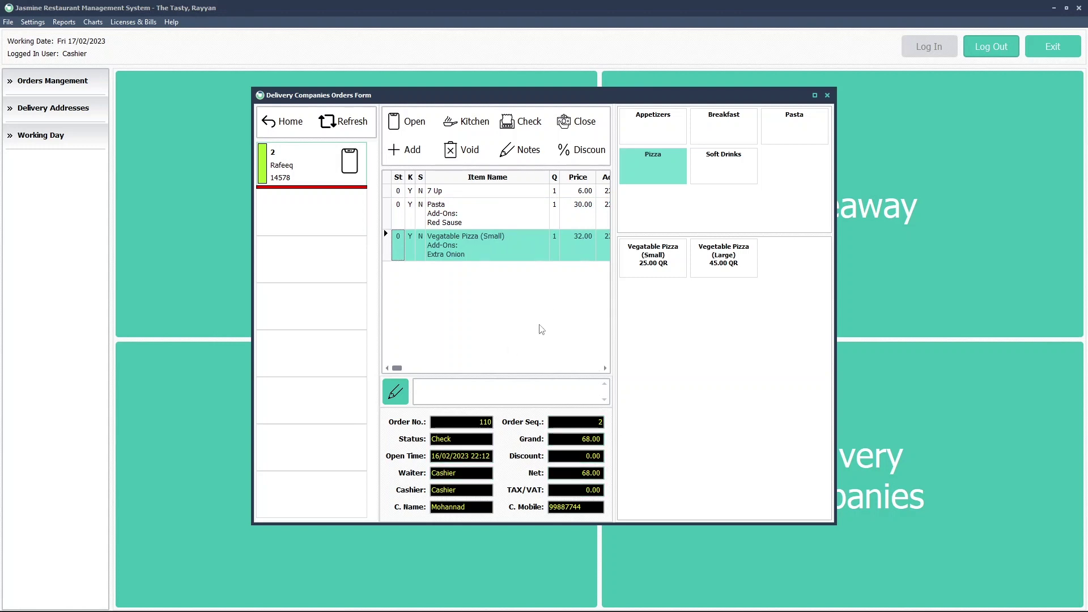
{"action": "left_click", "coordinate": [453, 219]}
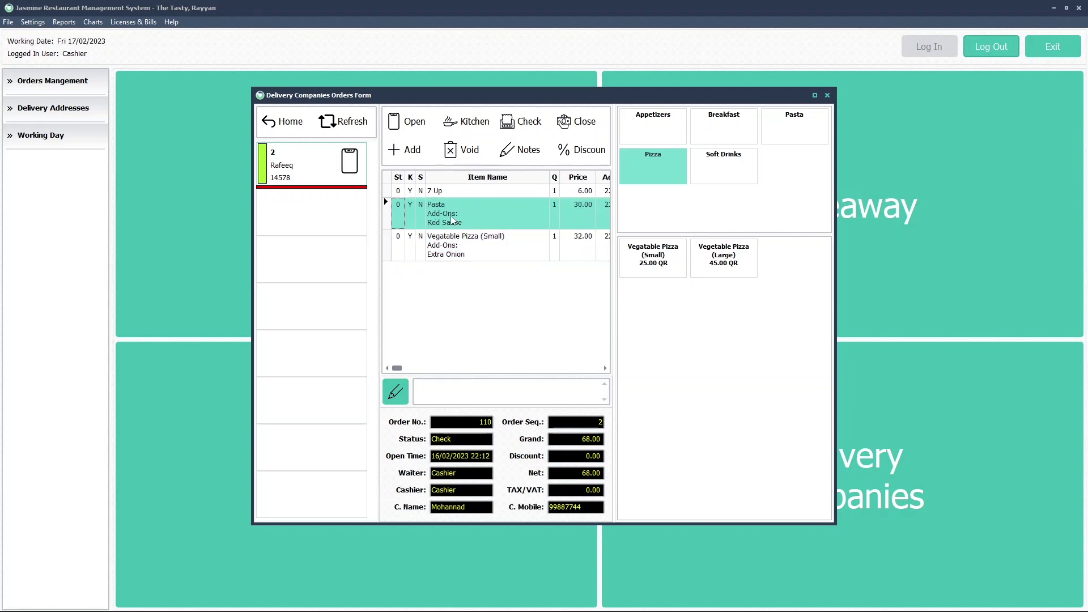
{"action": "left_click", "coordinate": [457, 194]}
{"action": "left_click", "coordinate": [454, 215]}
{"action": "left_click", "coordinate": [452, 249]}
{"action": "left_click", "coordinate": [451, 223]}
{"action": "left_click", "coordinate": [452, 194]}
{"action": "left_click", "coordinate": [453, 220]}
{"action": "left_click", "coordinate": [452, 253]}
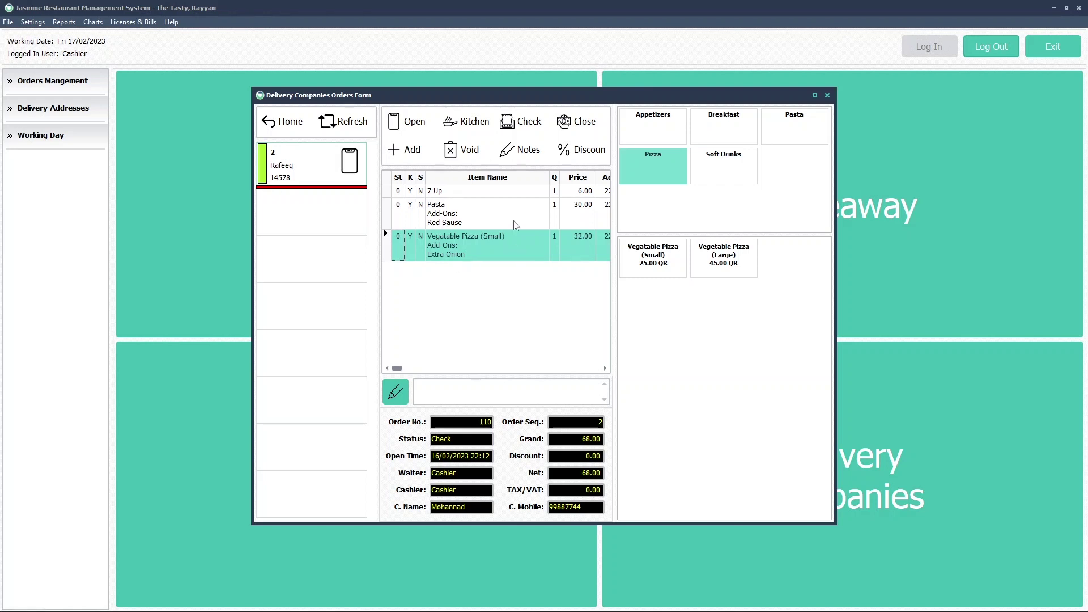
{"action": "left_click", "coordinate": [511, 203]}
{"action": "left_click", "coordinate": [491, 253]}
{"action": "left_click", "coordinate": [492, 215]}
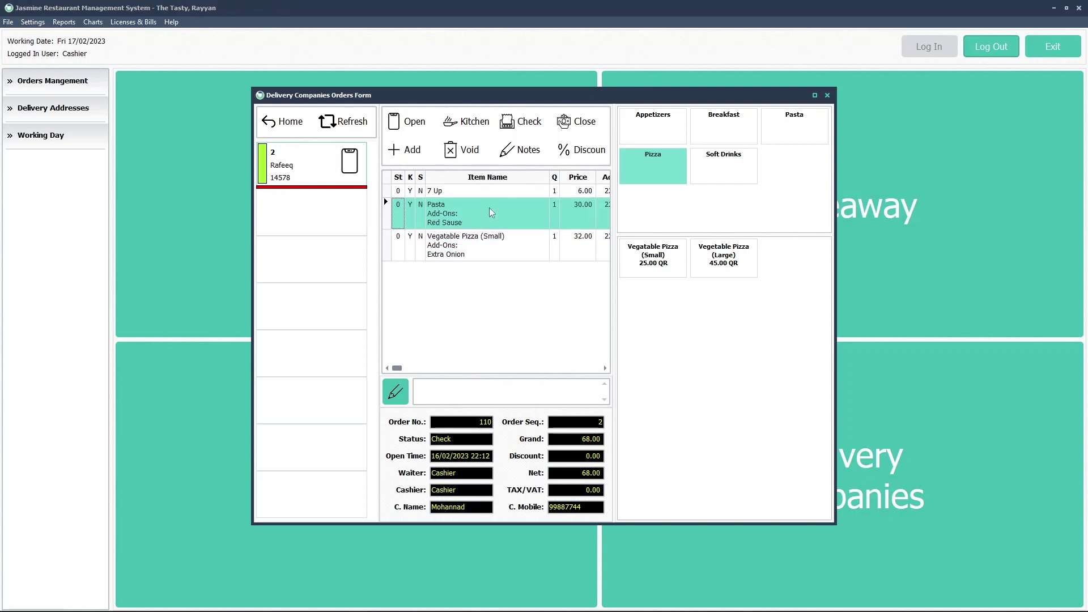
{"action": "left_click", "coordinate": [491, 195]}
{"action": "left_click", "coordinate": [489, 211]}
{"action": "left_click", "coordinate": [487, 238]}
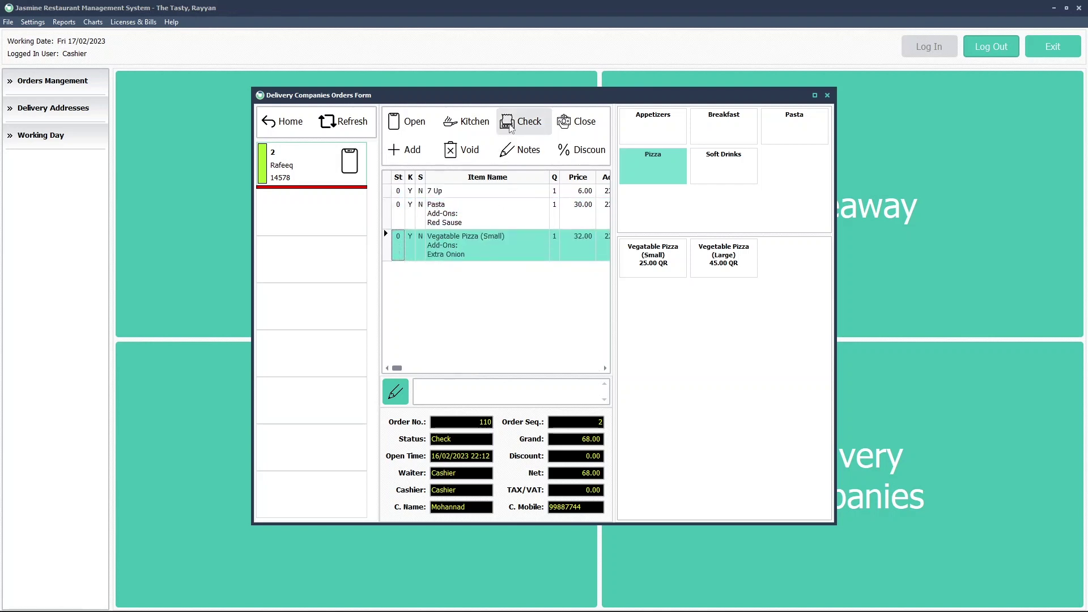
- Close the Rafeeq order, dismiss its accountant copy preview and return to the home screen
{"action": "left_click", "coordinate": [569, 128]}
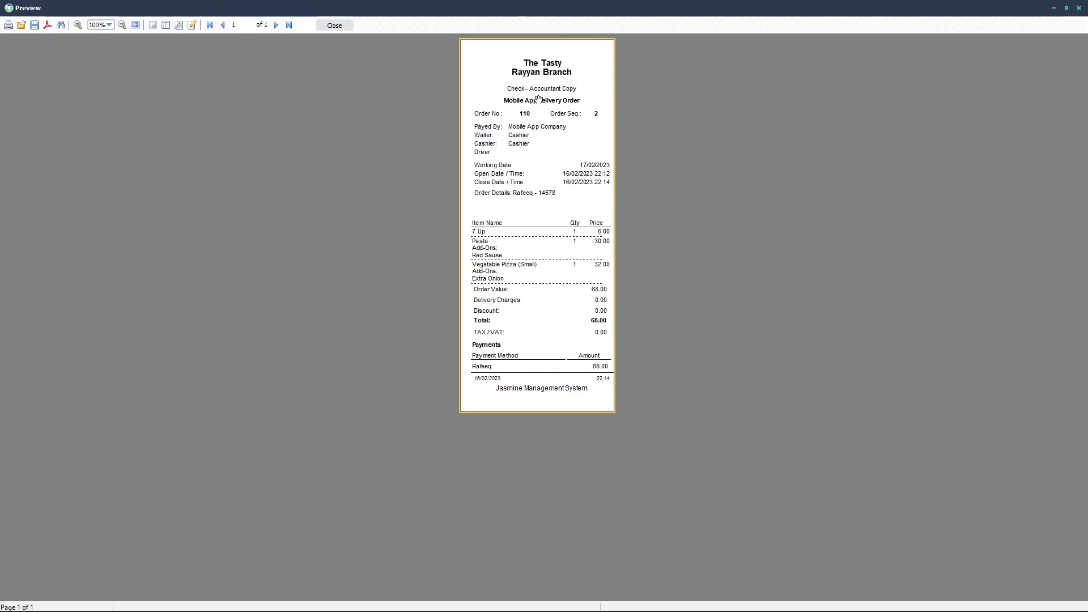
{"action": "left_click", "coordinate": [335, 26]}
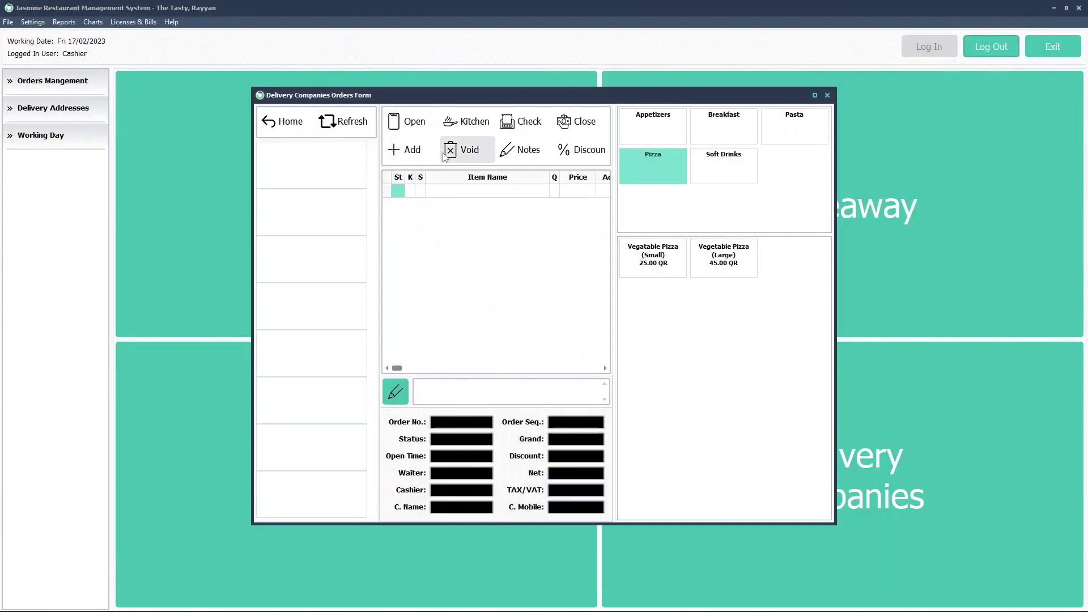
{"action": "left_click", "coordinate": [306, 126]}
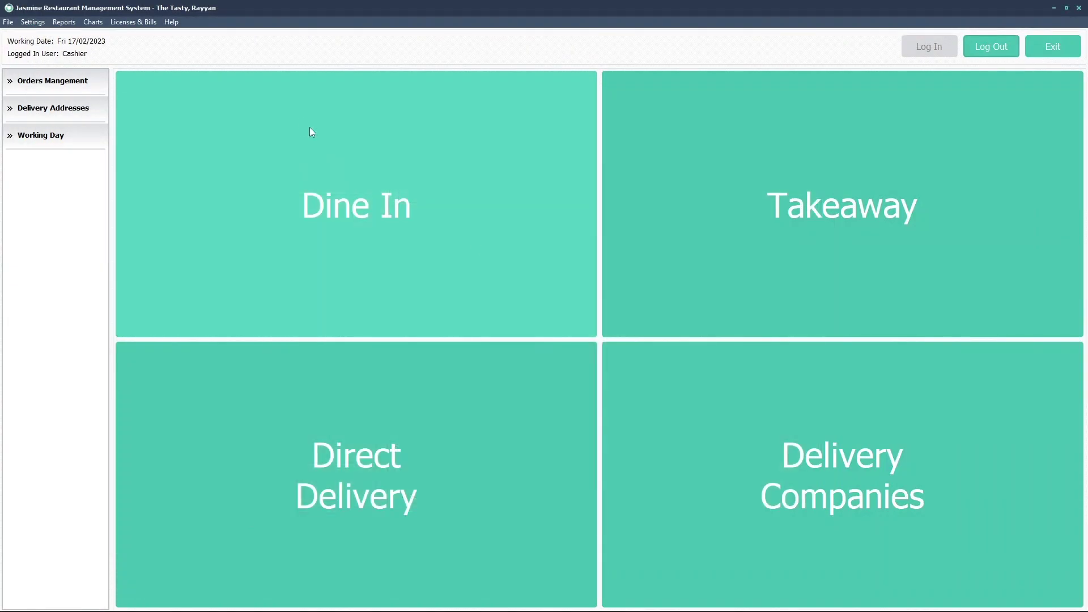